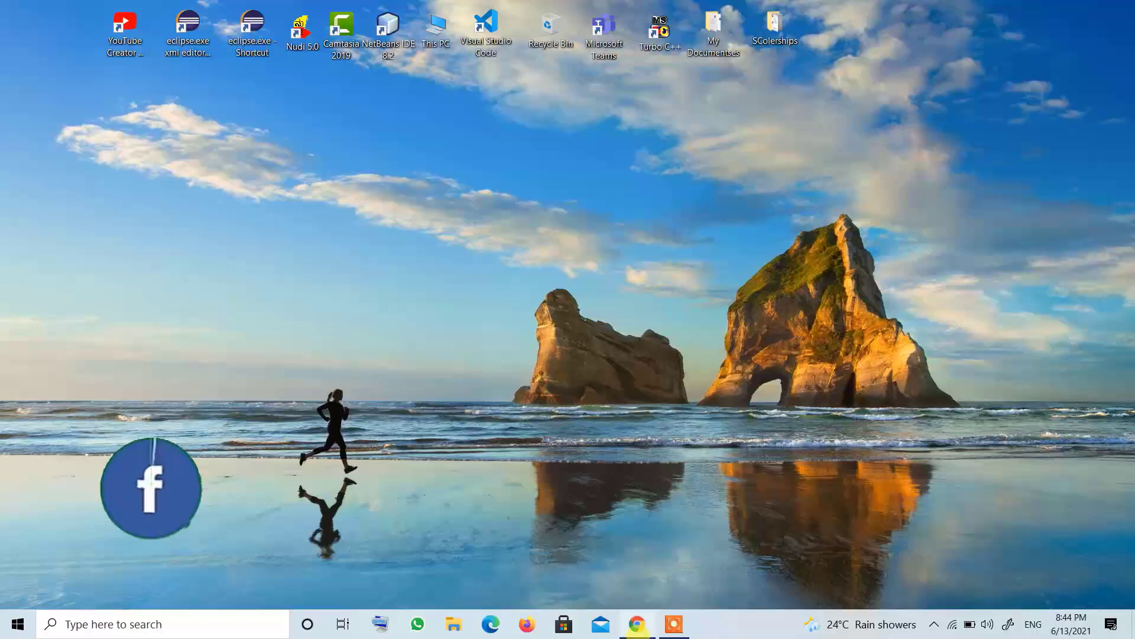
Step: Restore Chrome and leave one fresh blank tab open beside YouTube
{"action": "left_click", "coordinate": [638, 628]}
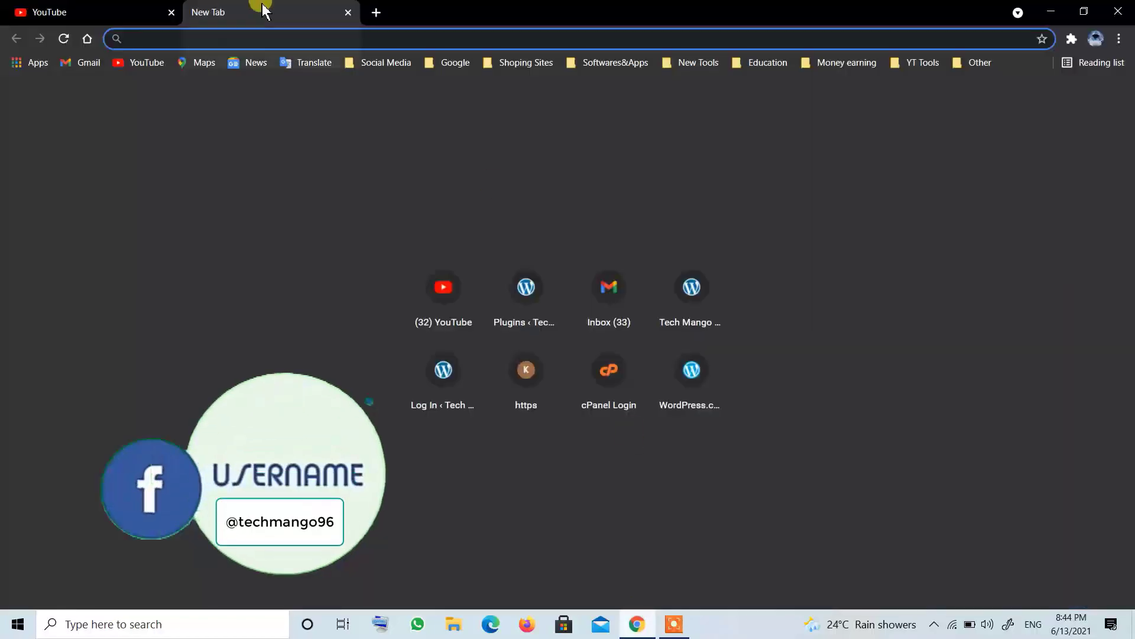
{"action": "left_click", "coordinate": [377, 12]}
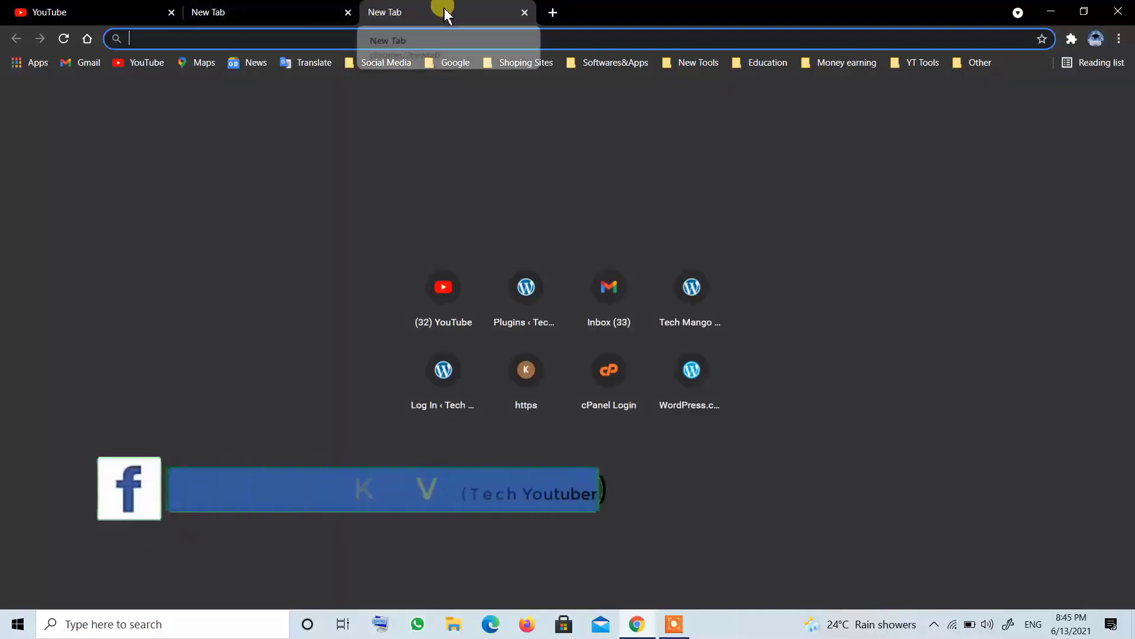
{"action": "left_click", "coordinate": [337, 15]}
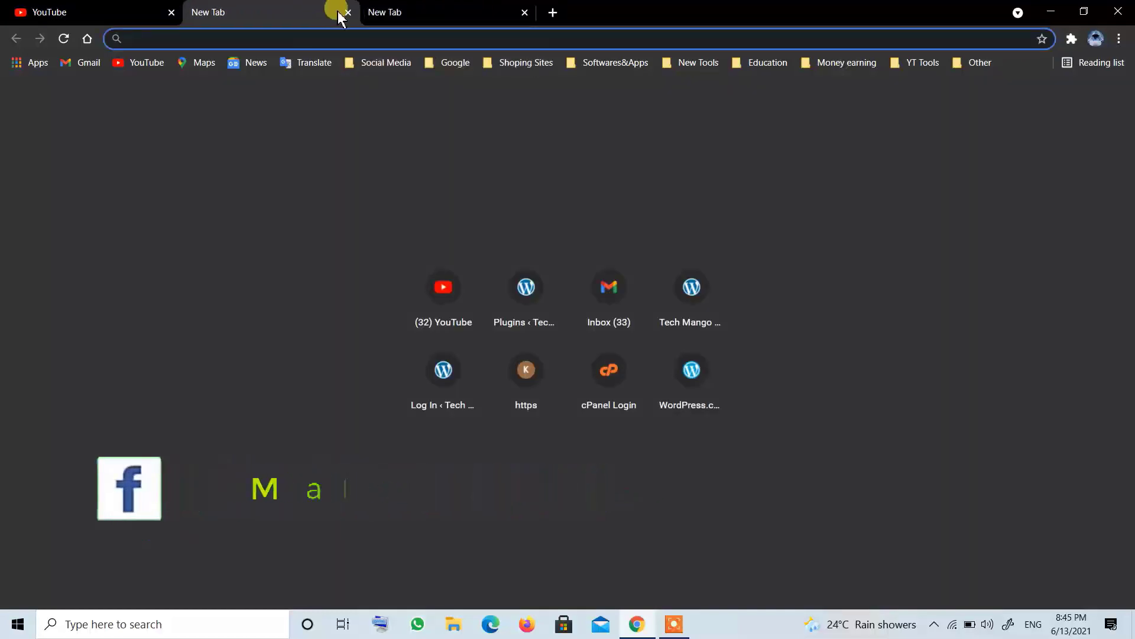
{"action": "left_click", "coordinate": [348, 12]}
{"action": "left_click", "coordinate": [347, 12]}
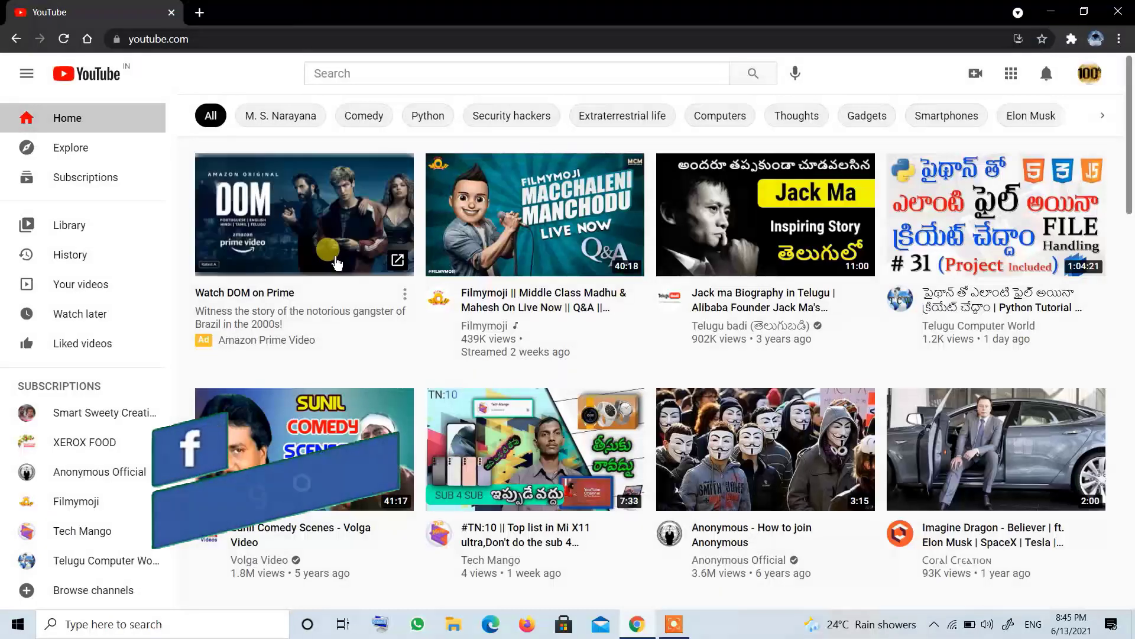
{"action": "left_click", "coordinate": [199, 13]}
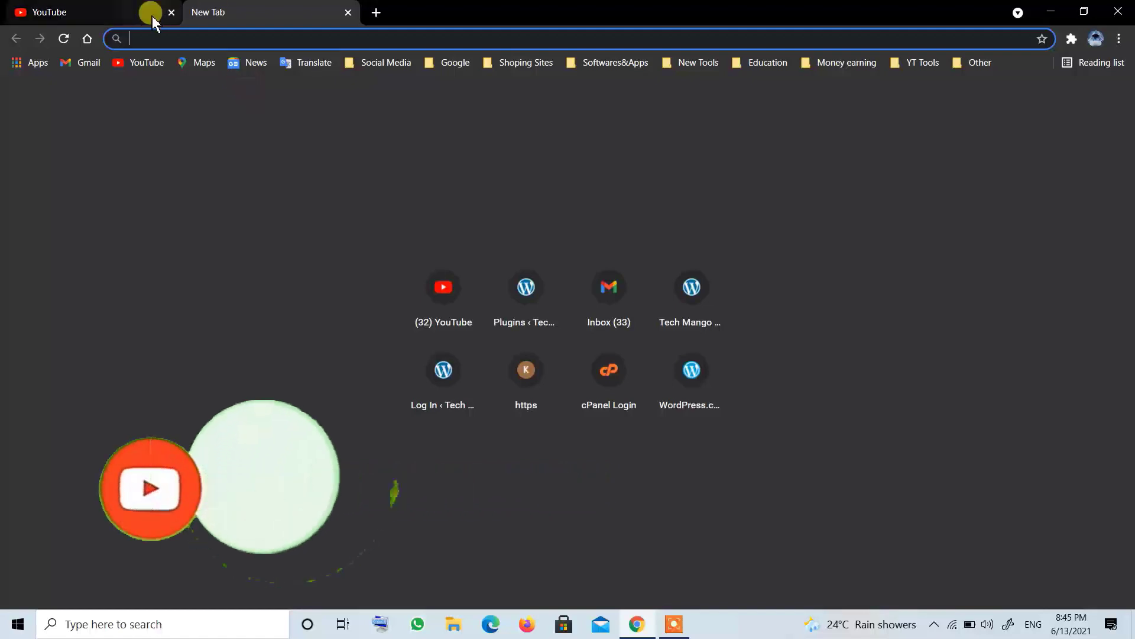
Step: Switch back to the YouTube tab and browse the recommended videos on the home feed
{"action": "left_click", "coordinate": [103, 18]}
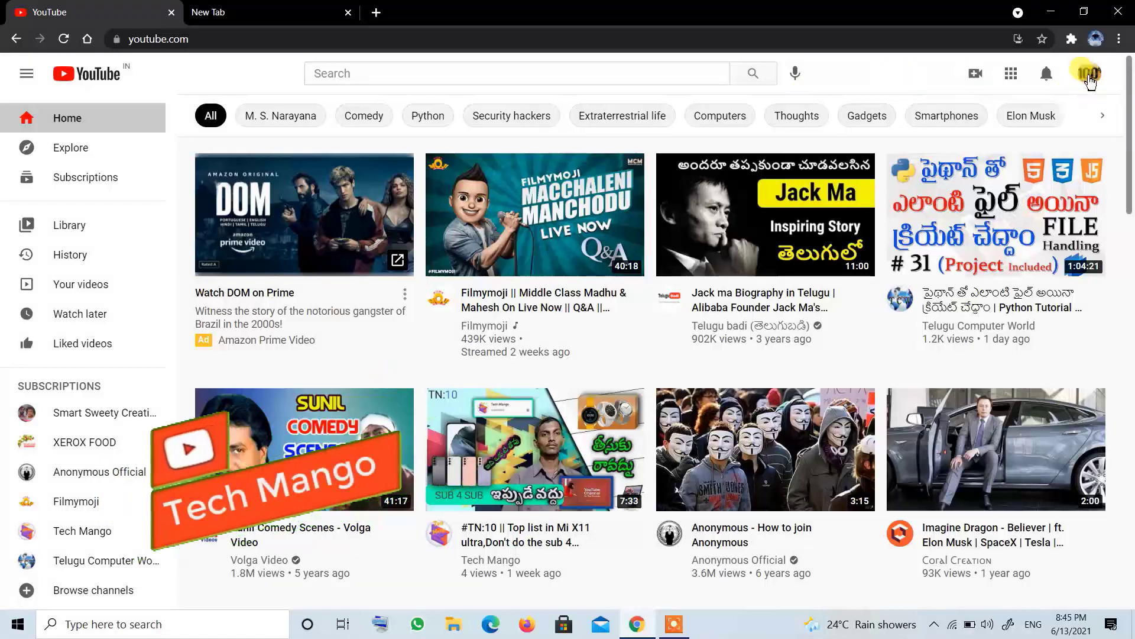
{"action": "mouse_move", "coordinate": [619, 267]}
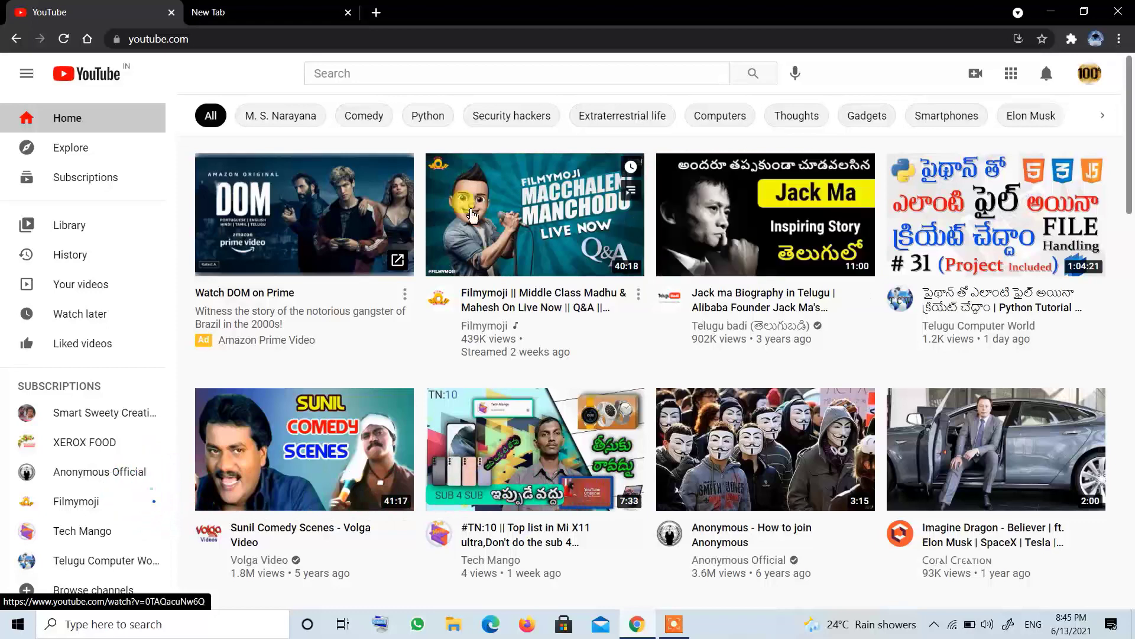
{"action": "mouse_move", "coordinate": [566, 569]}
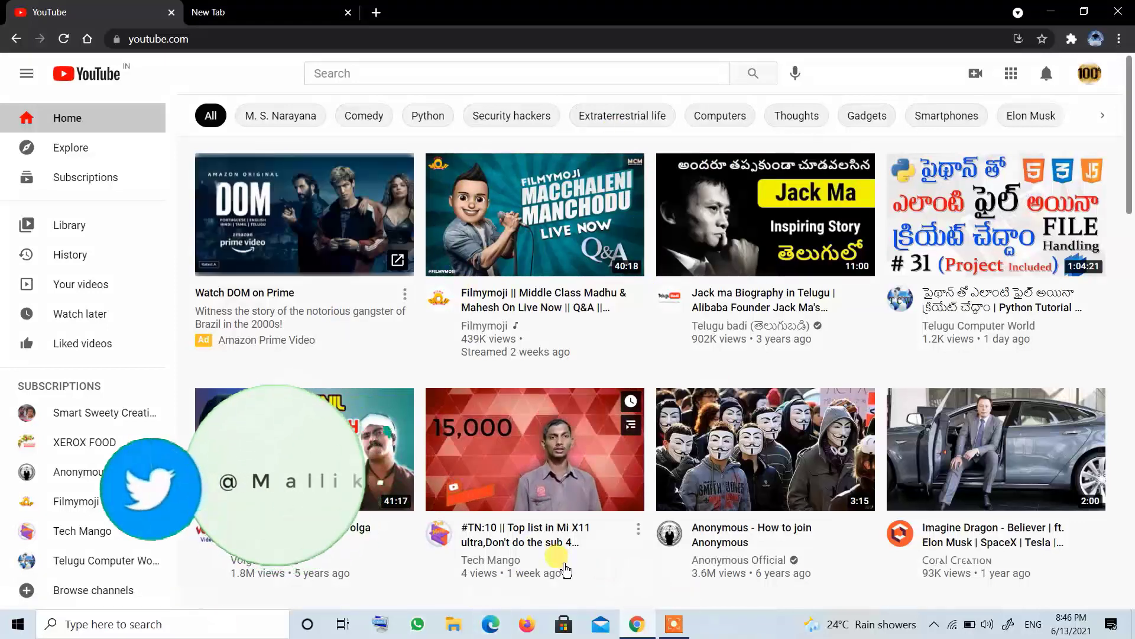
{"action": "mouse_move", "coordinate": [789, 259]}
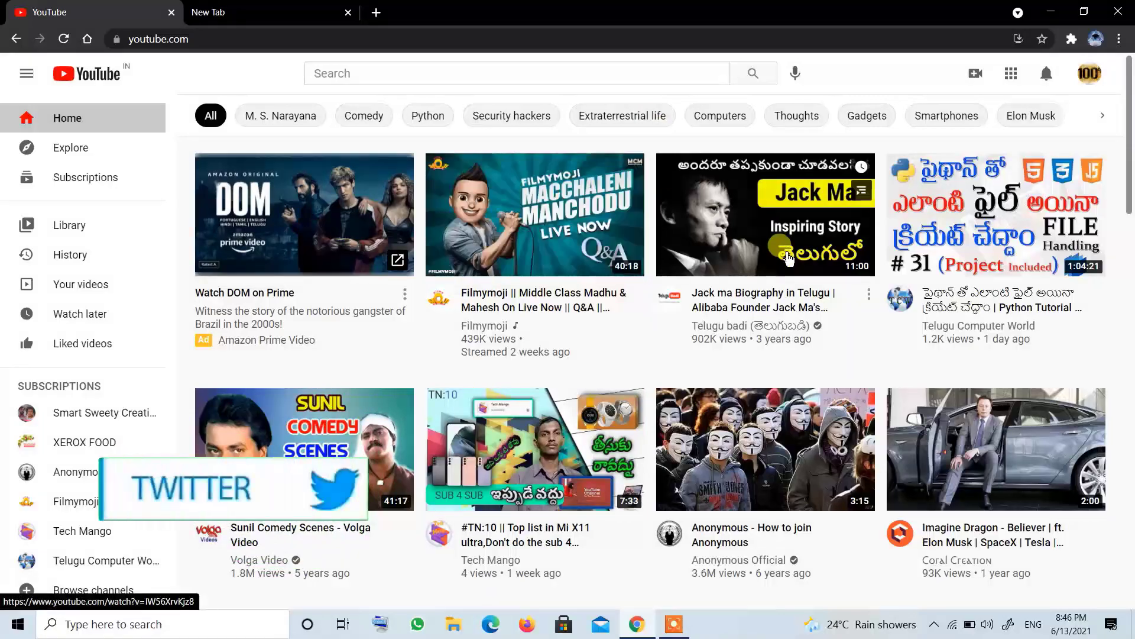
{"action": "scroll", "coordinate": [789, 258], "scroll_direction": "down", "scroll_amount": 7}
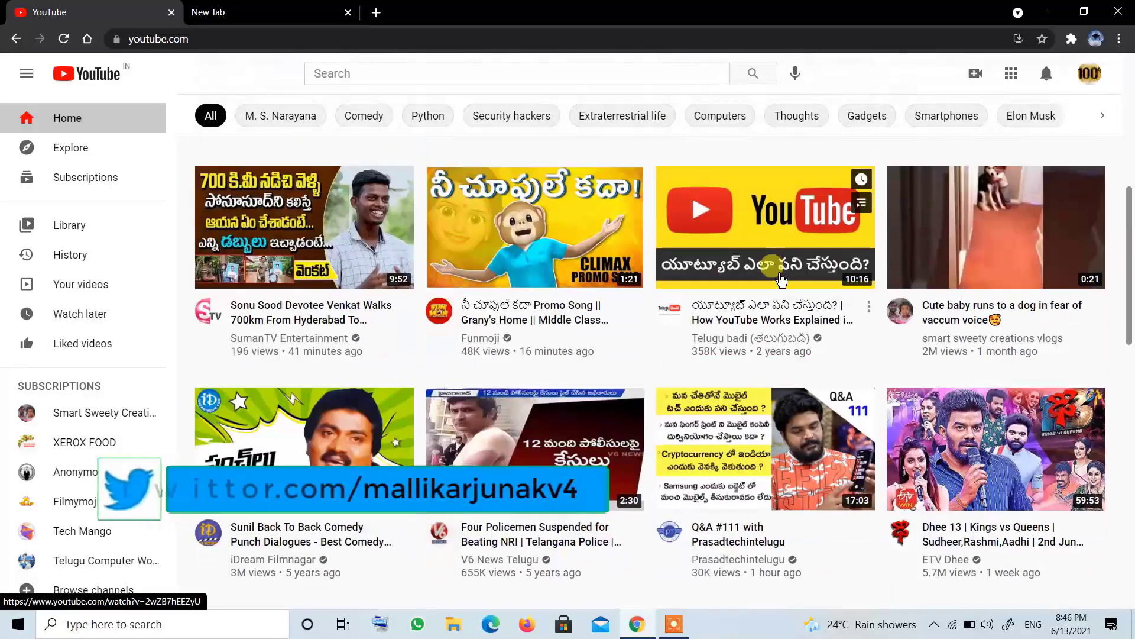
{"action": "scroll", "coordinate": [782, 278], "scroll_direction": "up", "scroll_amount": 7}
{"action": "scroll", "coordinate": [704, 276], "scroll_direction": "down", "scroll_amount": 1}
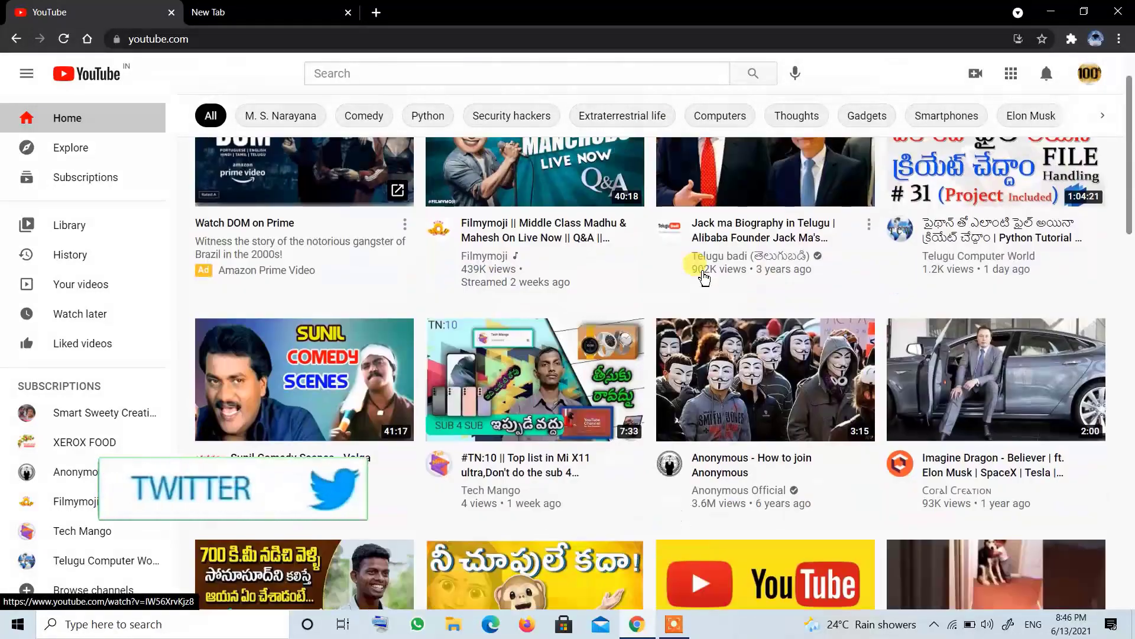
{"action": "scroll", "coordinate": [703, 277], "scroll_direction": "up", "scroll_amount": 1}
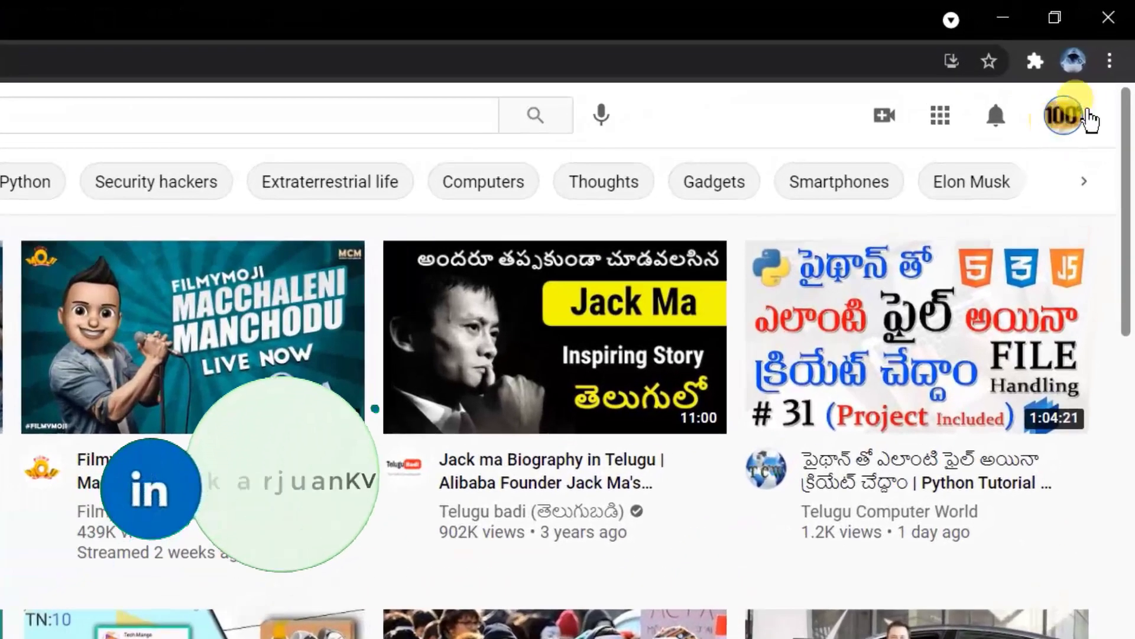
Step: Go to the signed-in account's own channel page without switching accounts
{"action": "left_click", "coordinate": [1068, 122]}
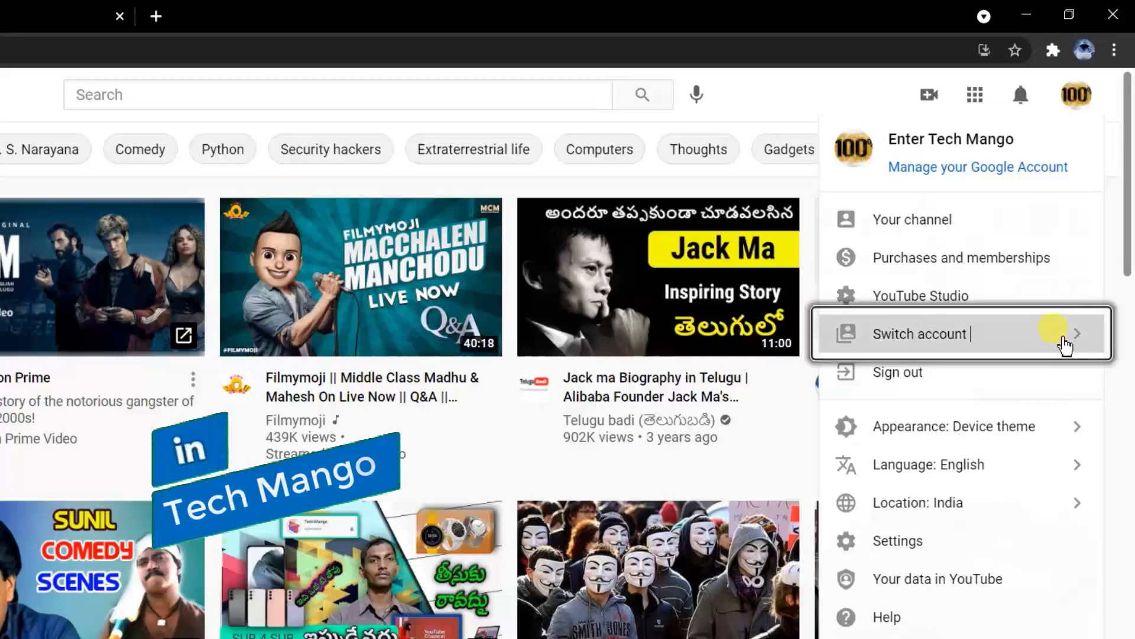
{"action": "left_click", "coordinate": [947, 347]}
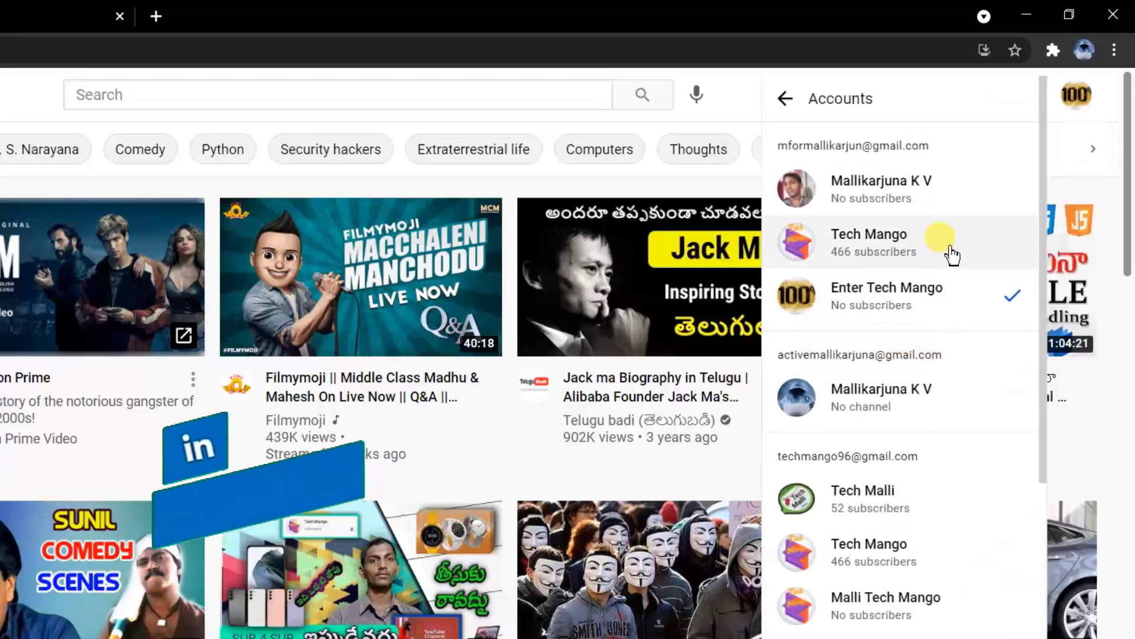
{"action": "left_click", "coordinate": [1078, 100]}
{"action": "left_click", "coordinate": [1078, 101]}
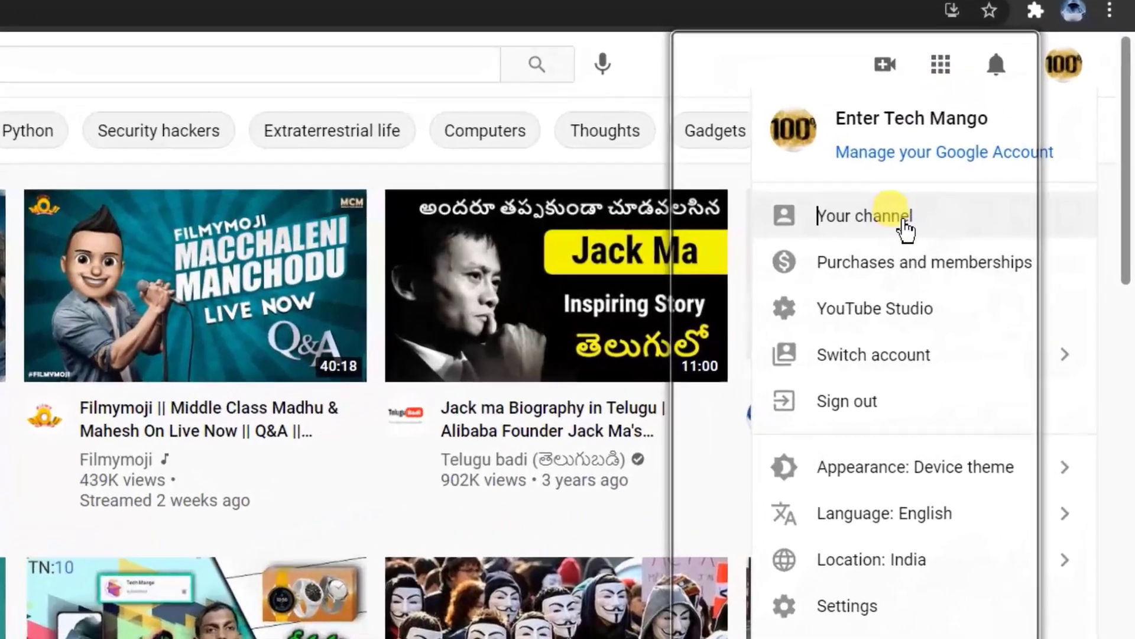
{"action": "key", "text": "Escape"}
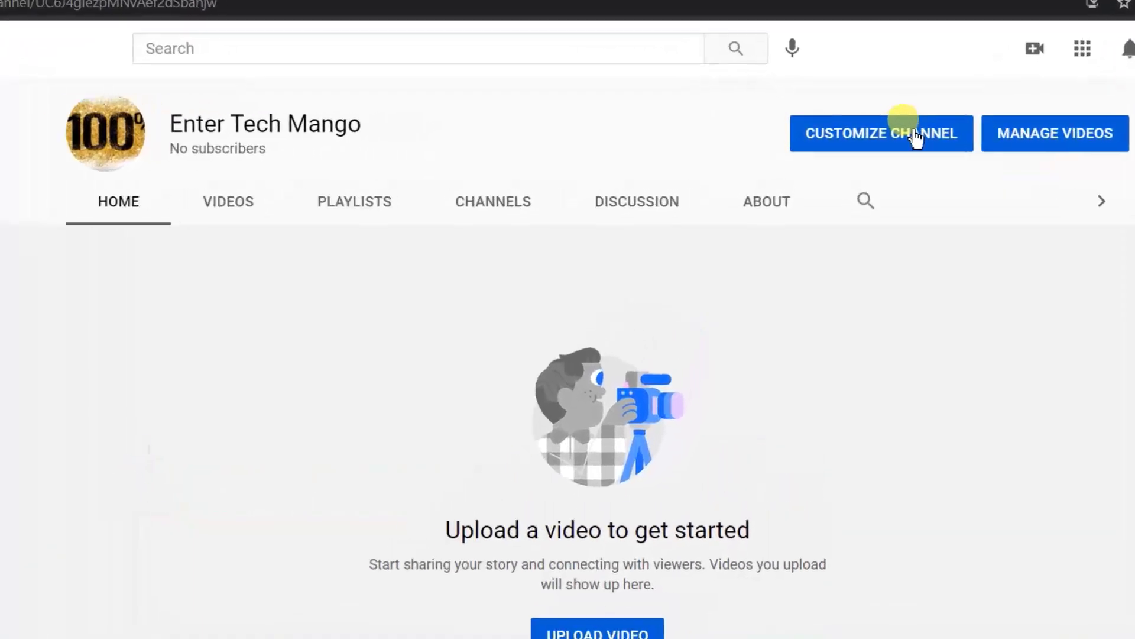
Step: Open Customize Channel and review the Layout tab's video spotlight and featured sections
{"action": "left_click", "coordinate": [913, 135]}
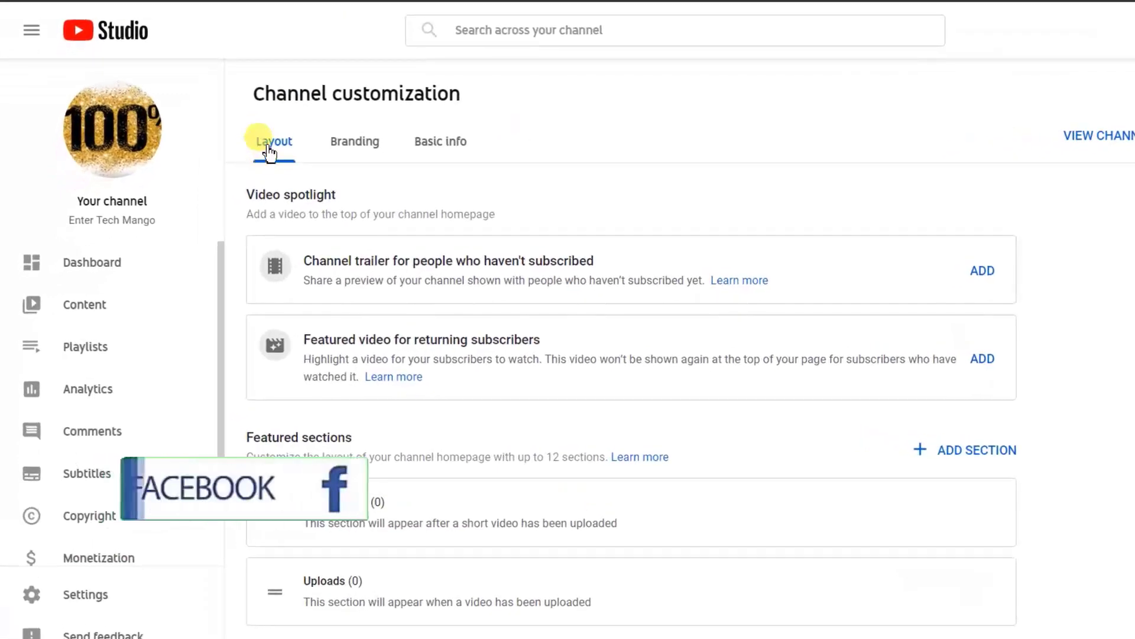
{"action": "left_click", "coordinate": [269, 148]}
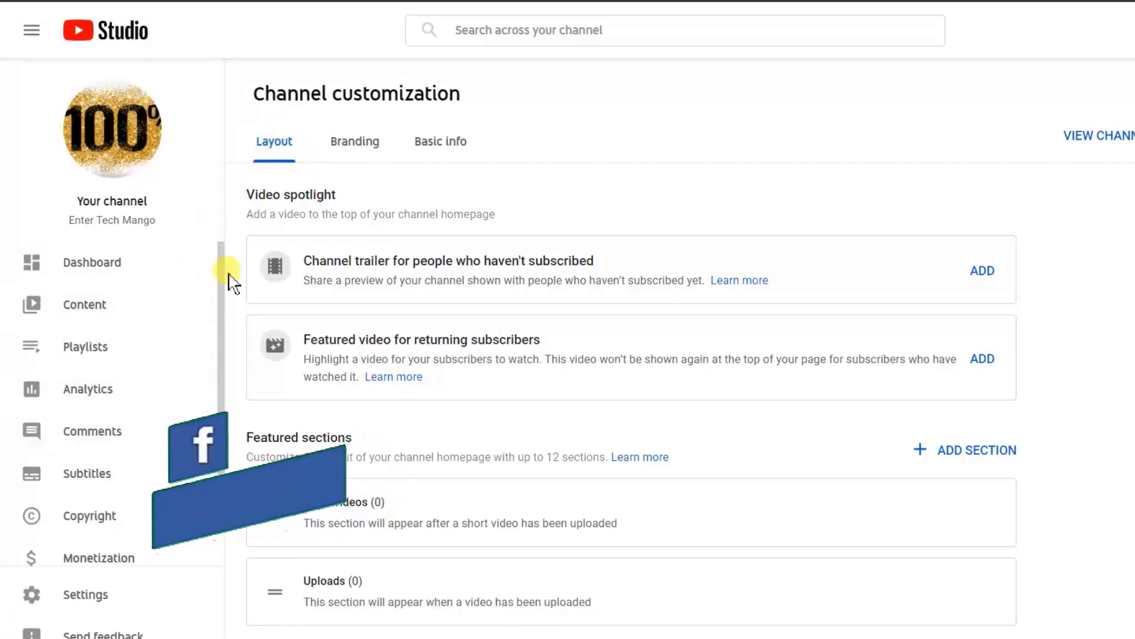
{"action": "scroll", "coordinate": [147, 418], "scroll_direction": "down", "scroll_amount": 2}
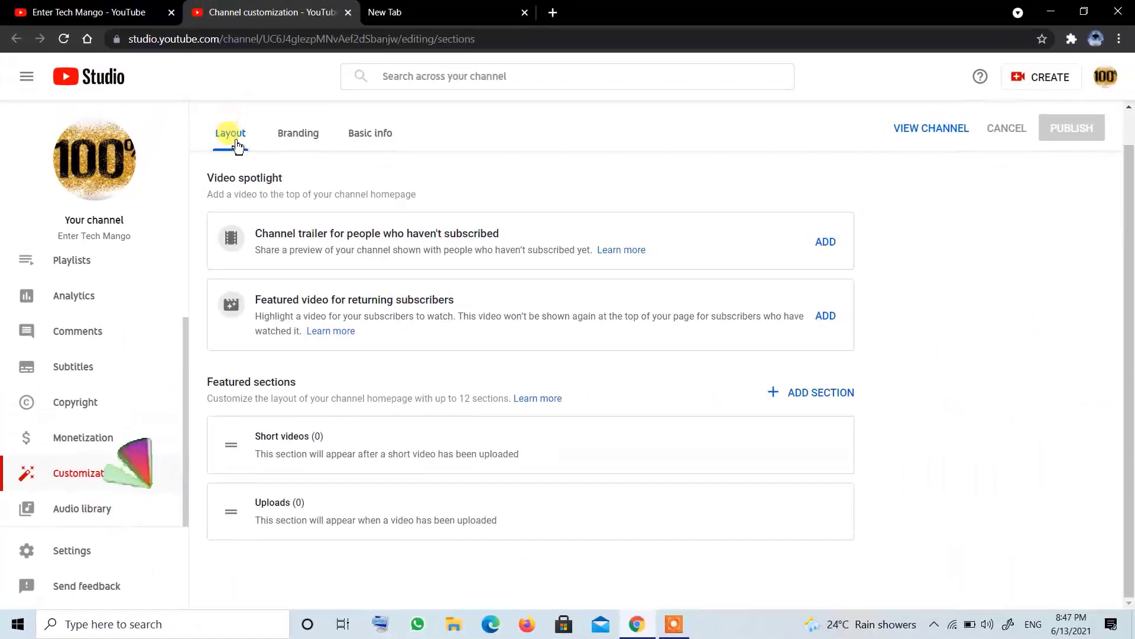
{"action": "scroll", "coordinate": [252, 155], "scroll_direction": "up", "scroll_amount": 1}
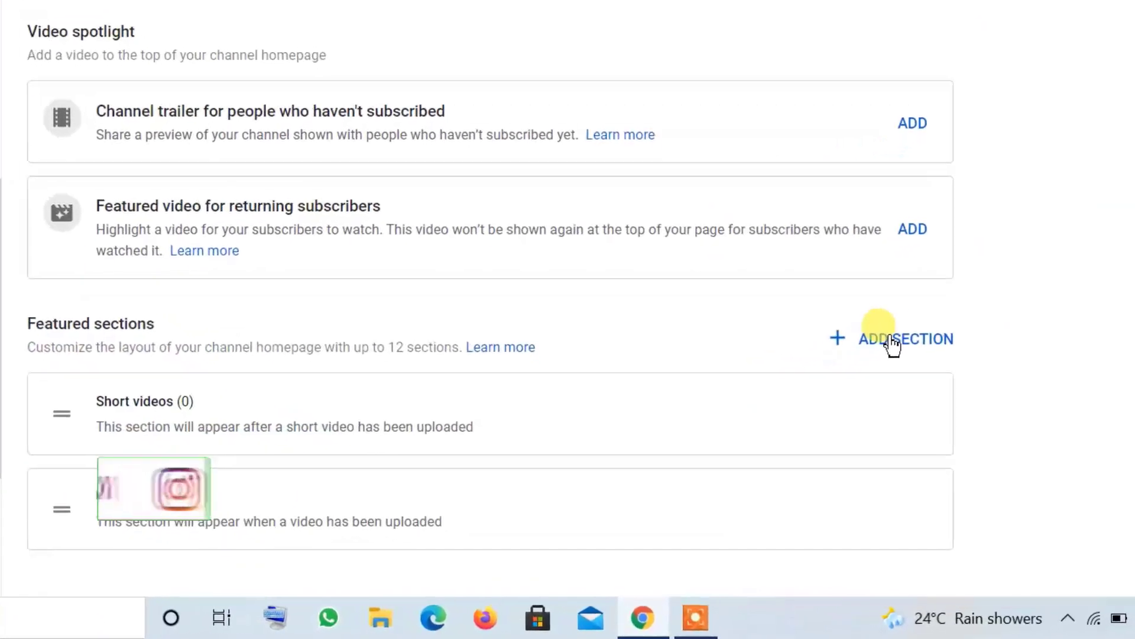
{"action": "scroll", "coordinate": [893, 342], "scroll_direction": "down", "scroll_amount": 1}
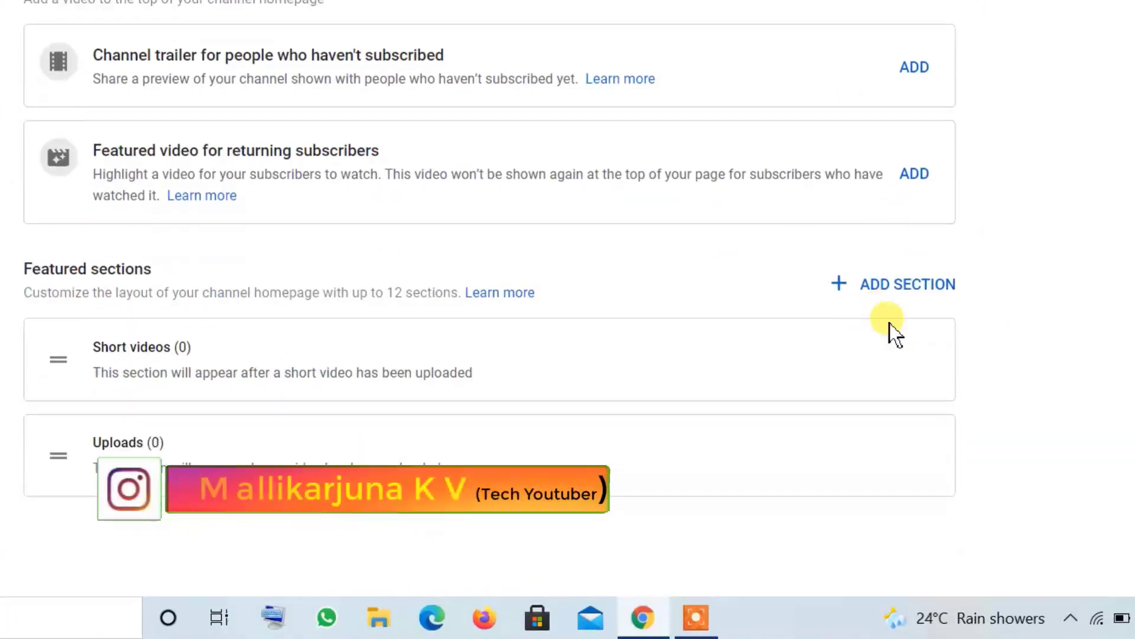
Step: Add a new Featured channels section to the channel homepage layout
{"action": "left_click", "coordinate": [893, 284]}
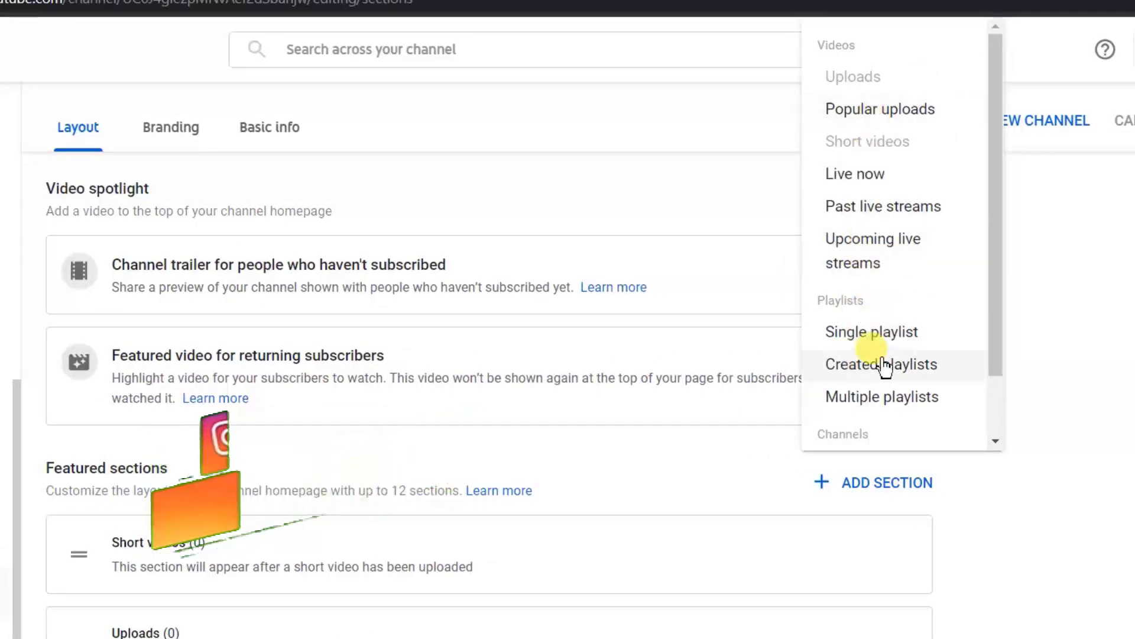
{"action": "scroll", "coordinate": [889, 428], "scroll_direction": "down", "scroll_amount": 2}
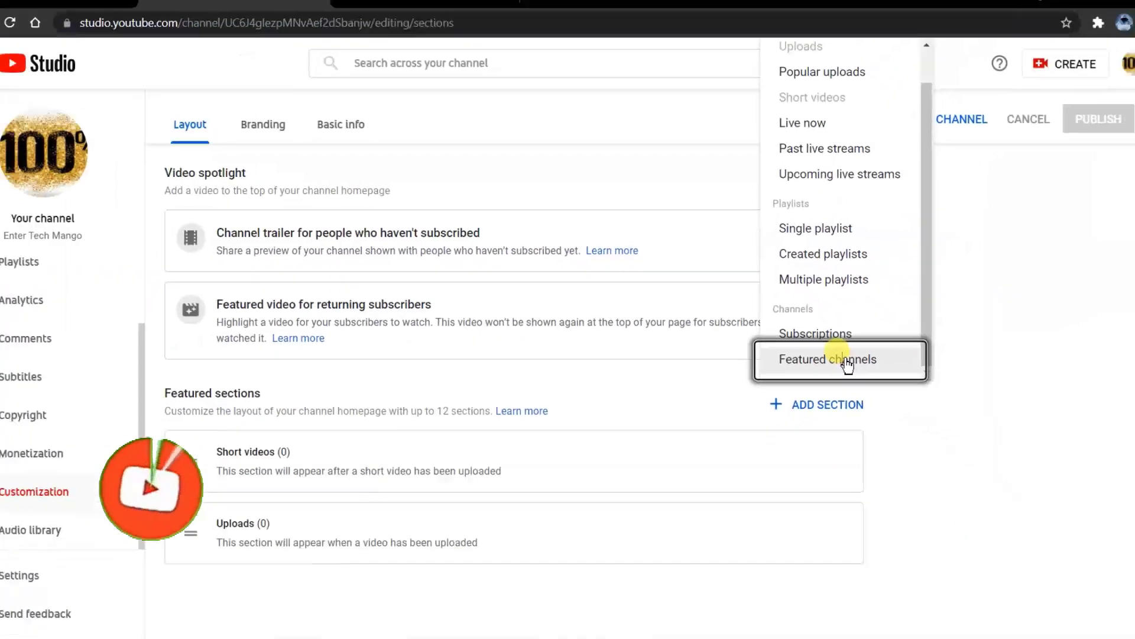
{"action": "left_click", "coordinate": [847, 361]}
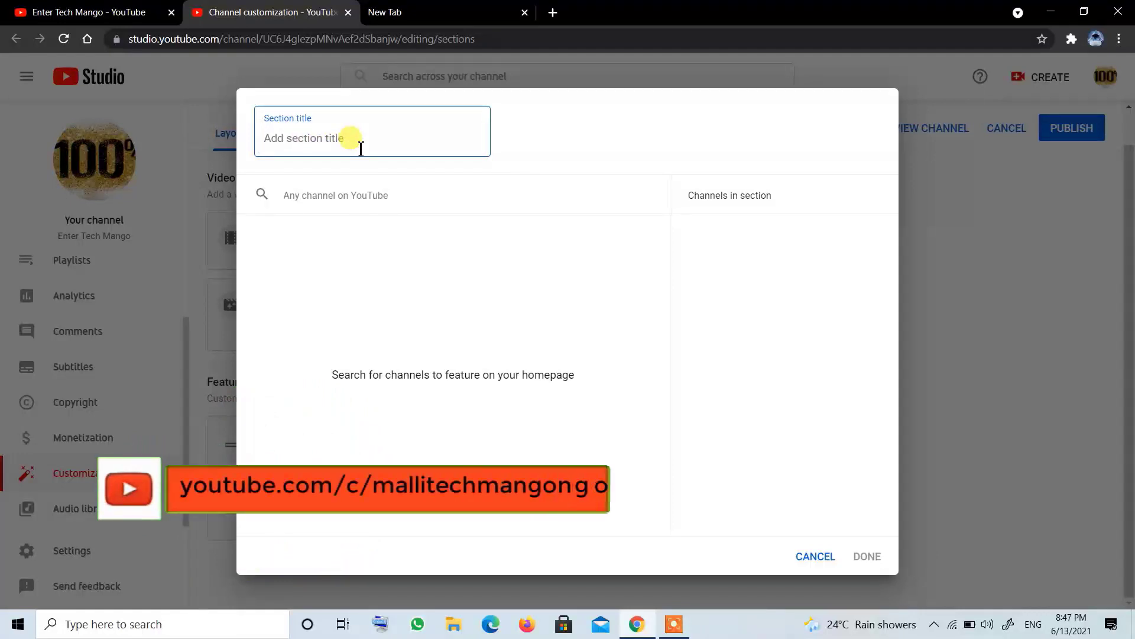
Step: Title the featured-channels section 'Usefull Content Creators'
{"action": "type", "text": "Tech Mango"}
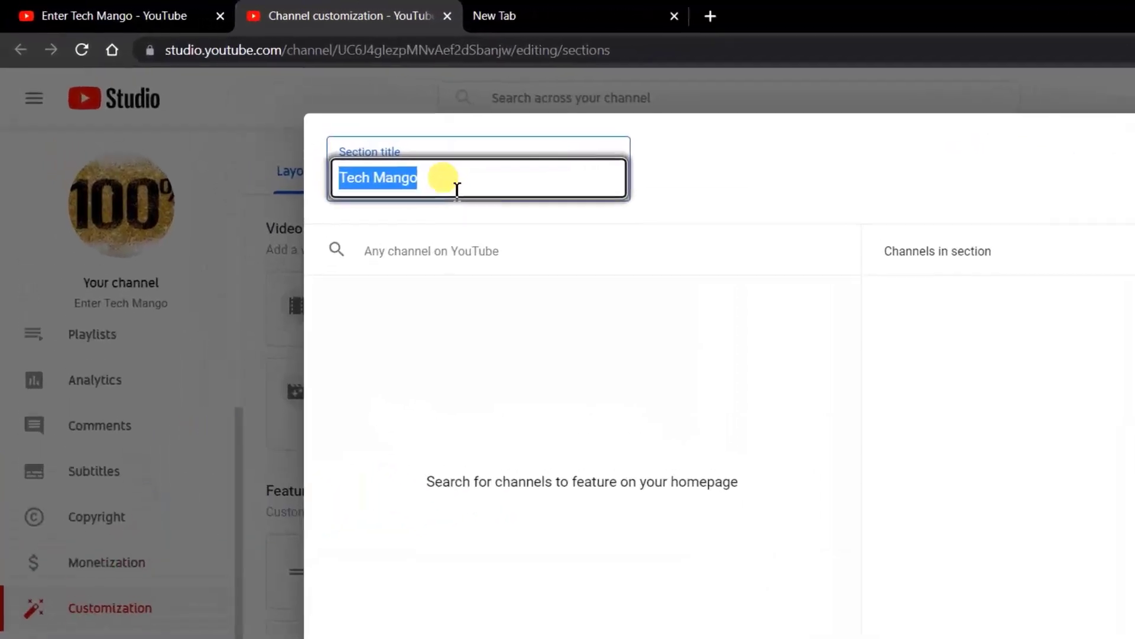
{"action": "type", "text": "U"}
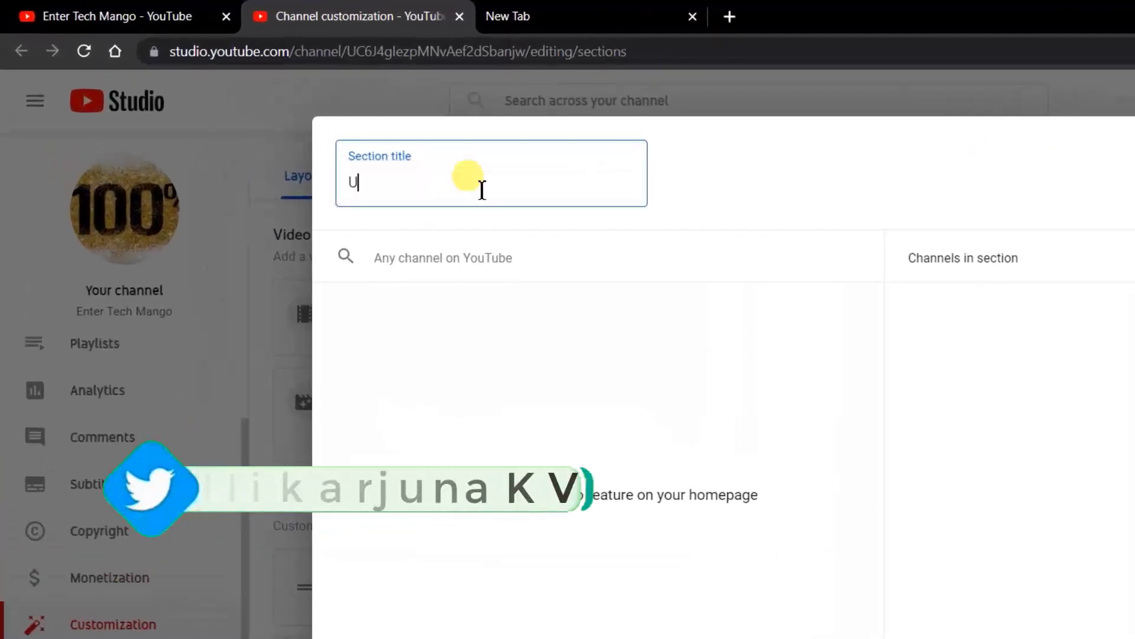
{"action": "type", "text": "sefull "}
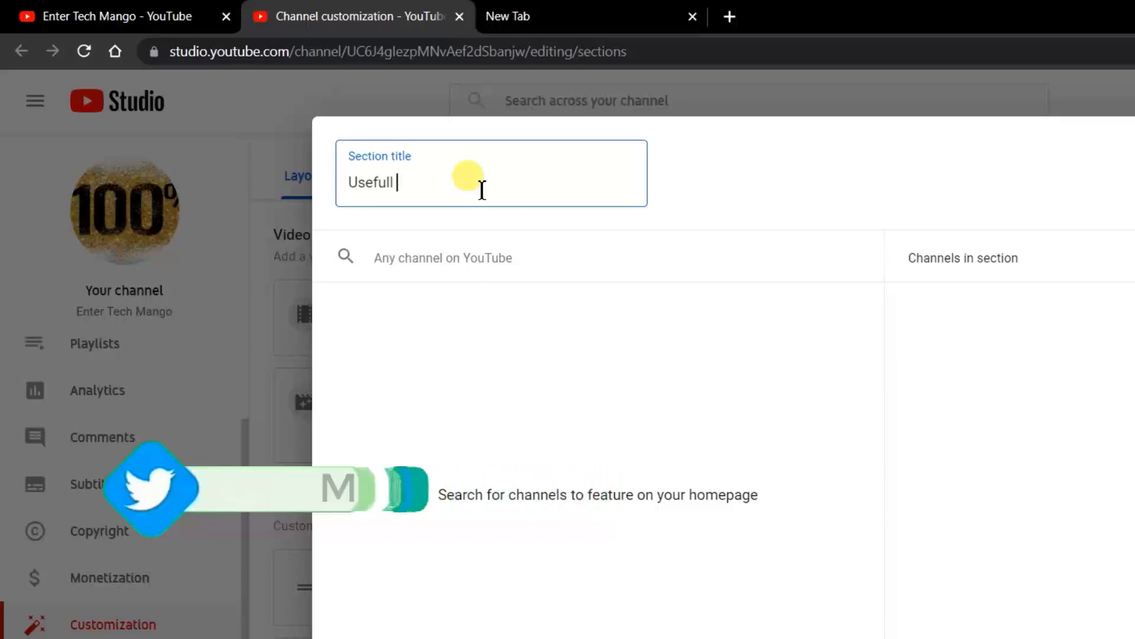
{"action": "type", "text": "Conten"}
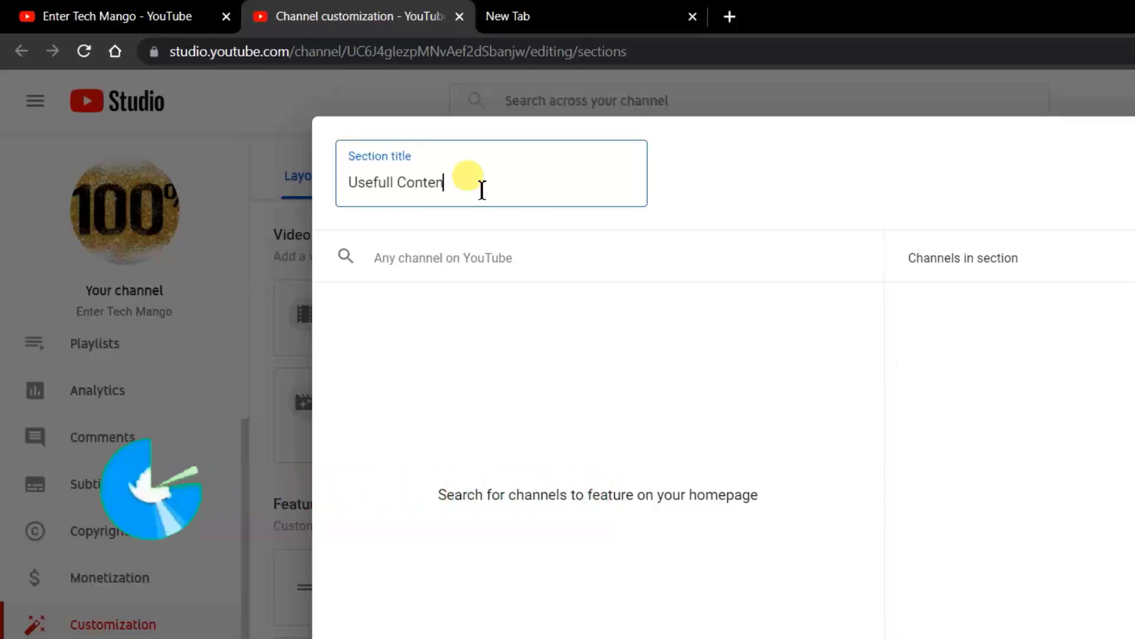
{"action": "type", "text": "t Creators"}
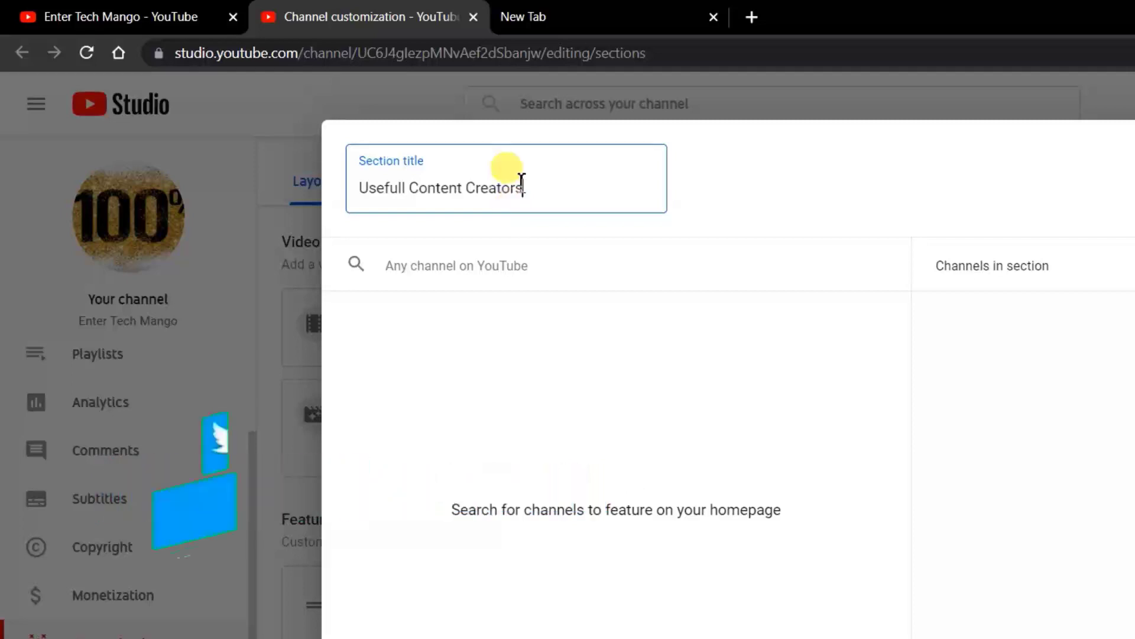
{"action": "left_click", "coordinate": [487, 264]}
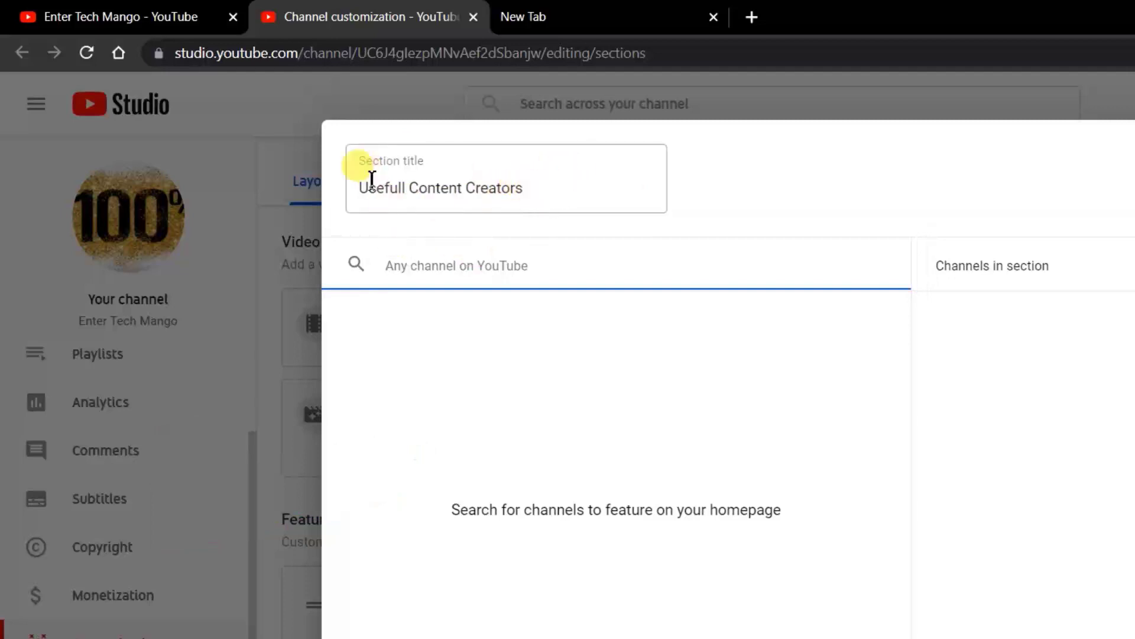
{"action": "left_click", "coordinate": [552, 197]}
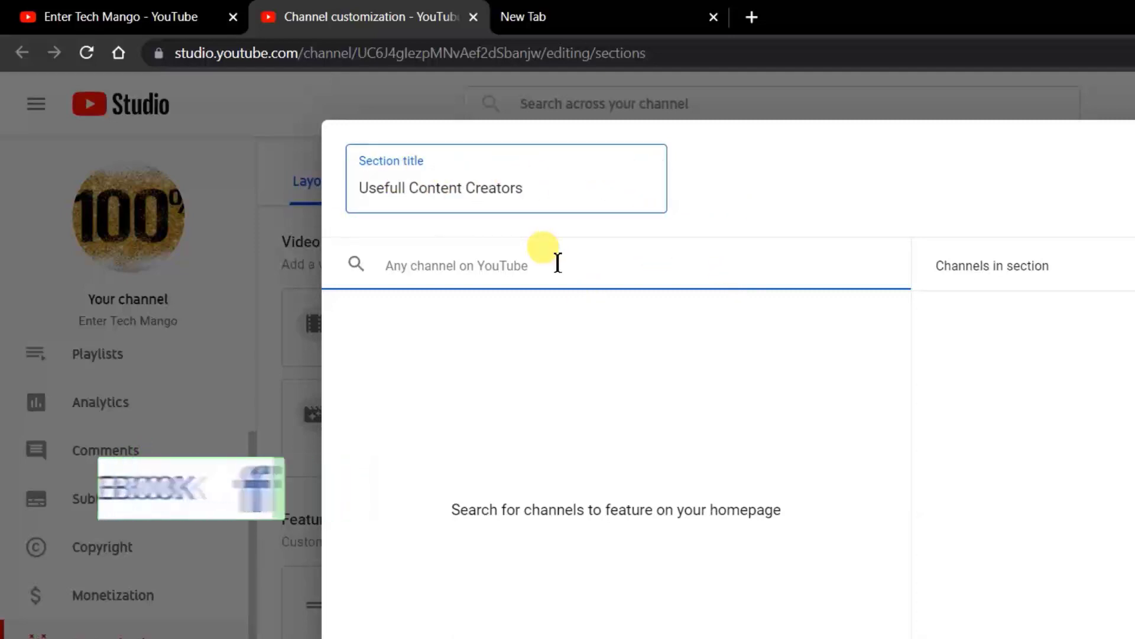
Step: Search for 'Tech Mango', select that channel, and confirm the section with Done
{"action": "left_click", "coordinate": [566, 288]}
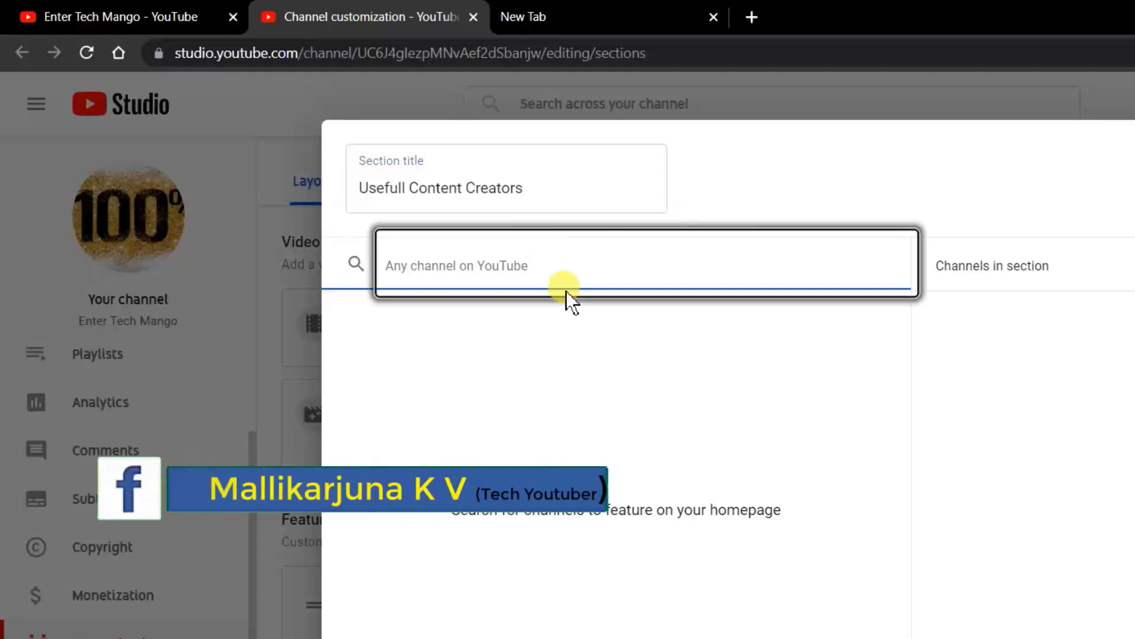
{"action": "type", "text": "Tech"}
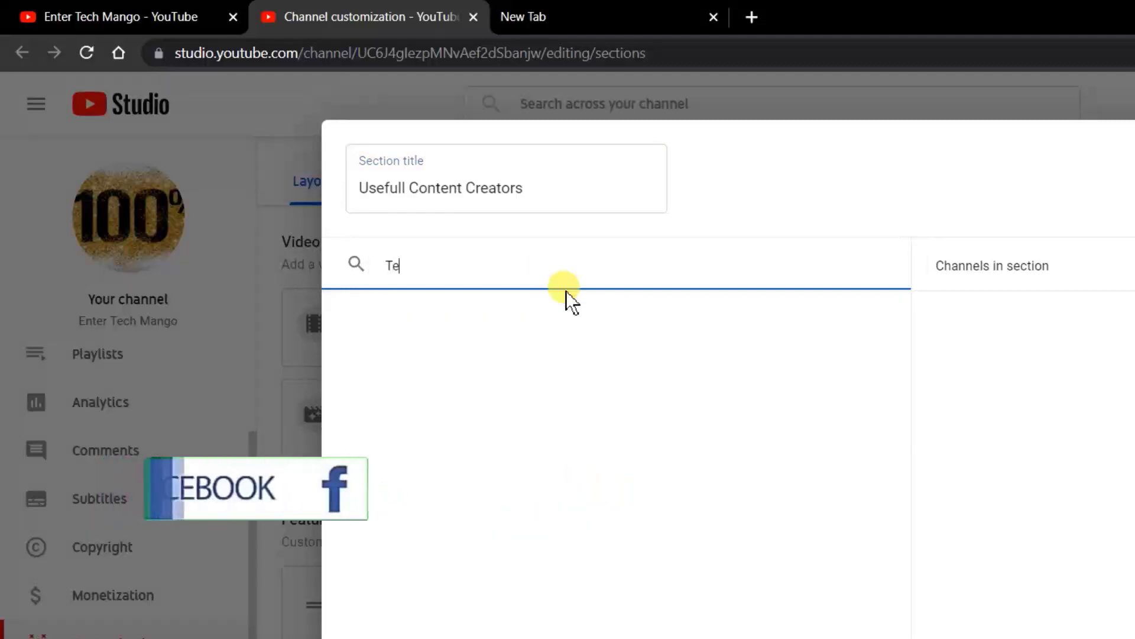
{"action": "type", "text": " Mango"}
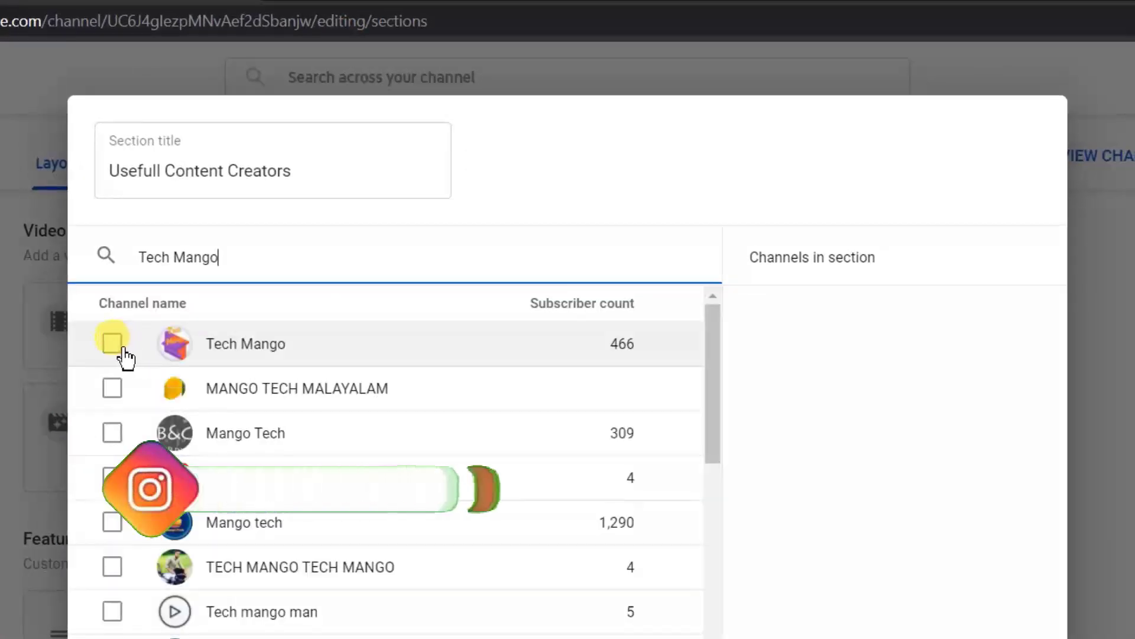
{"action": "left_click", "coordinate": [133, 349]}
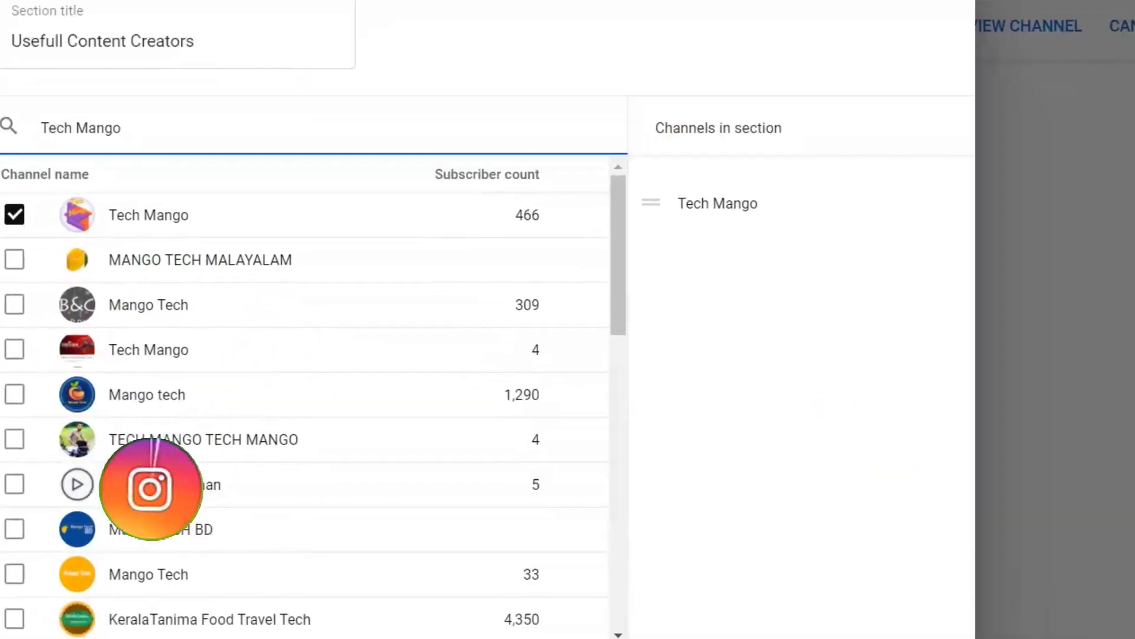
{"action": "left_click", "coordinate": [813, 524]}
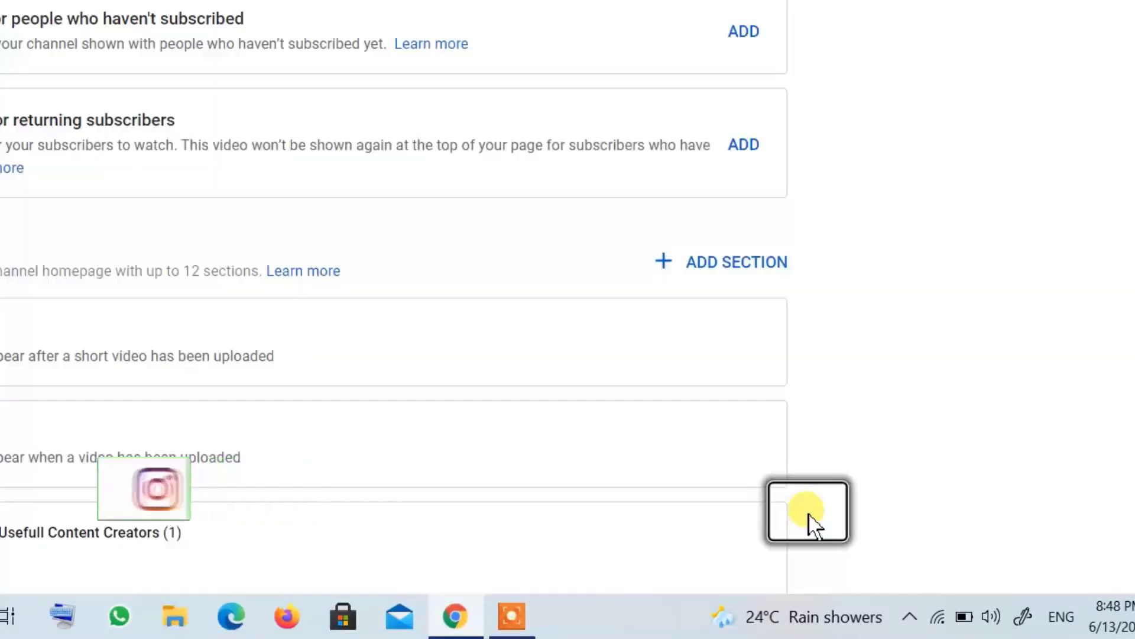
{"action": "scroll", "coordinate": [449, 414], "scroll_direction": "down", "scroll_amount": 2}
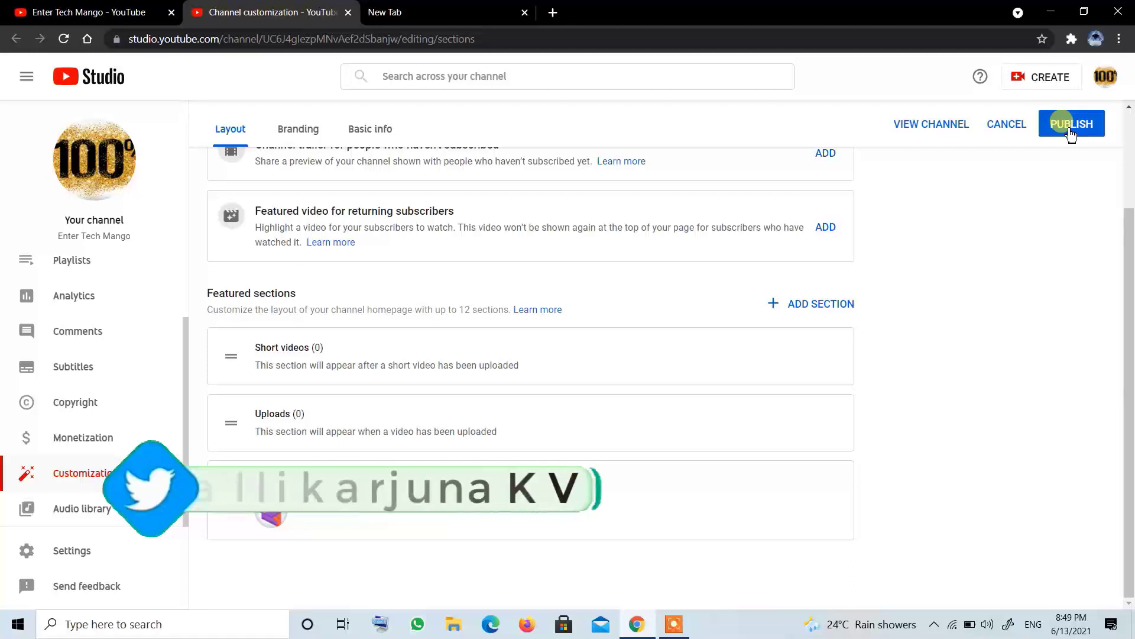
{"action": "scroll", "coordinate": [677, 338], "scroll_direction": "up", "scroll_amount": 2}
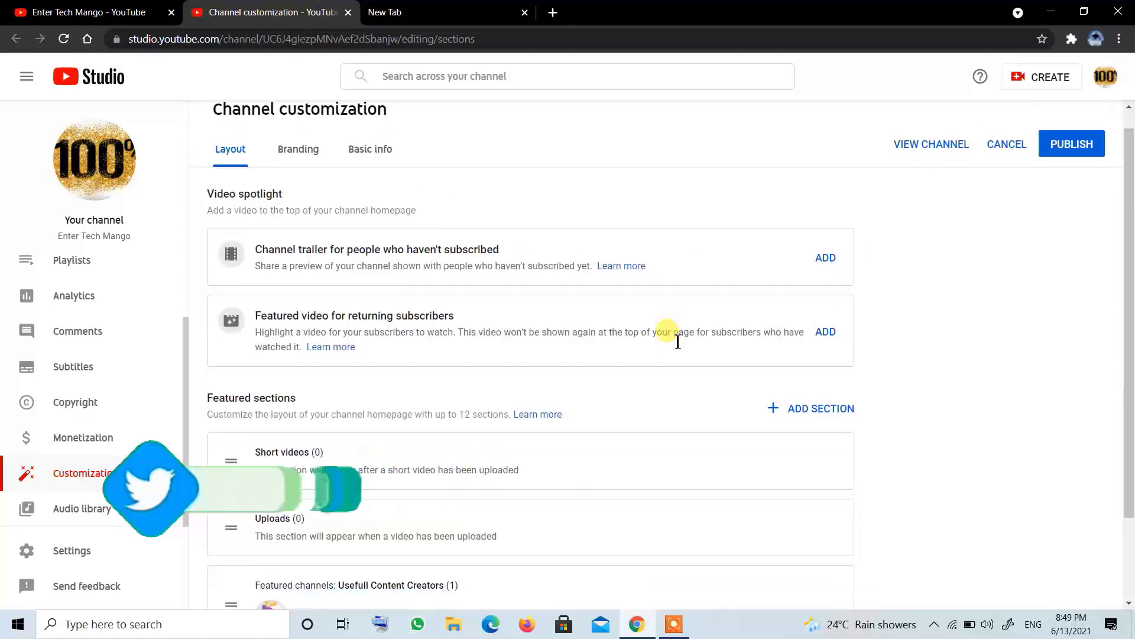
{"action": "scroll", "coordinate": [677, 343], "scroll_direction": "down", "scroll_amount": 2}
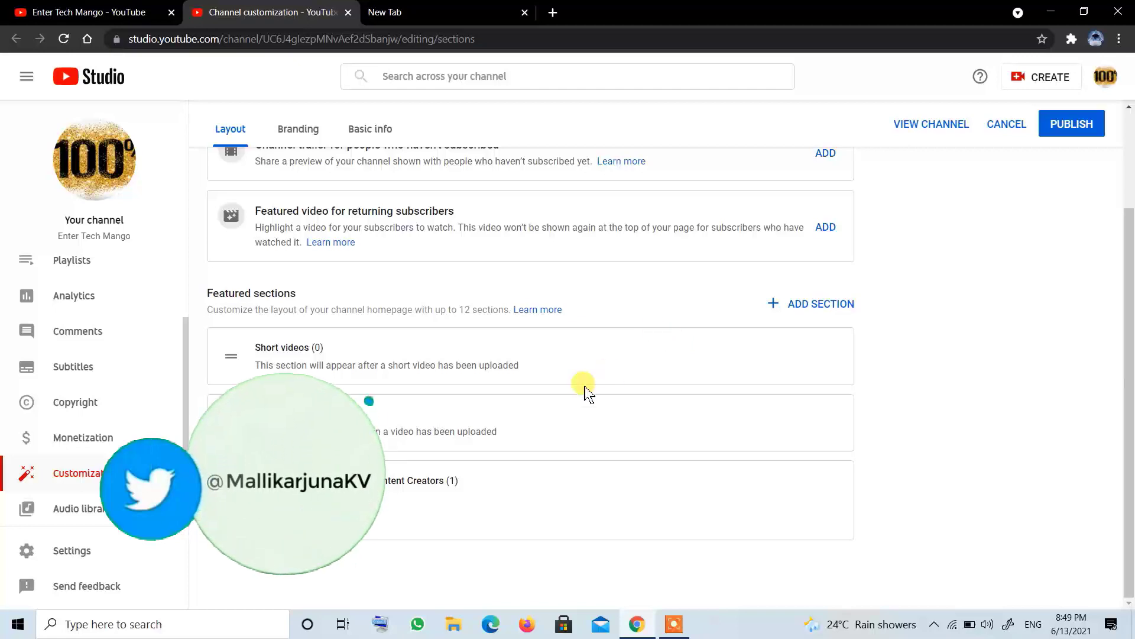
{"action": "scroll", "coordinate": [587, 393], "scroll_direction": "up", "scroll_amount": 1}
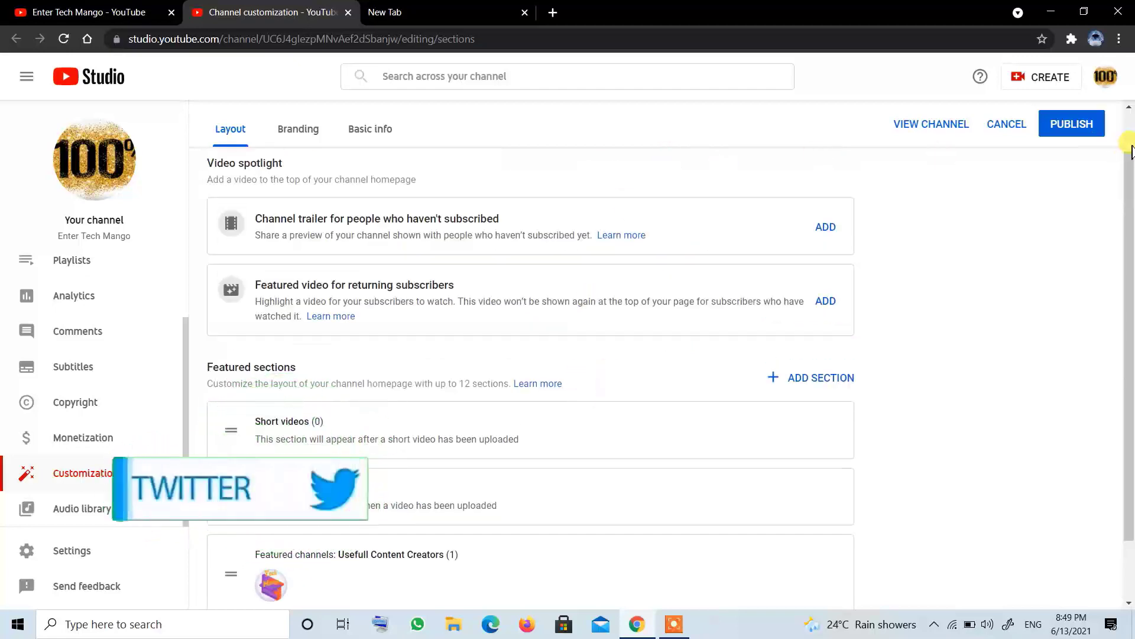
Step: Publish the layout changes and inspect the Usefull Content Creators section
{"action": "left_click", "coordinate": [1082, 126]}
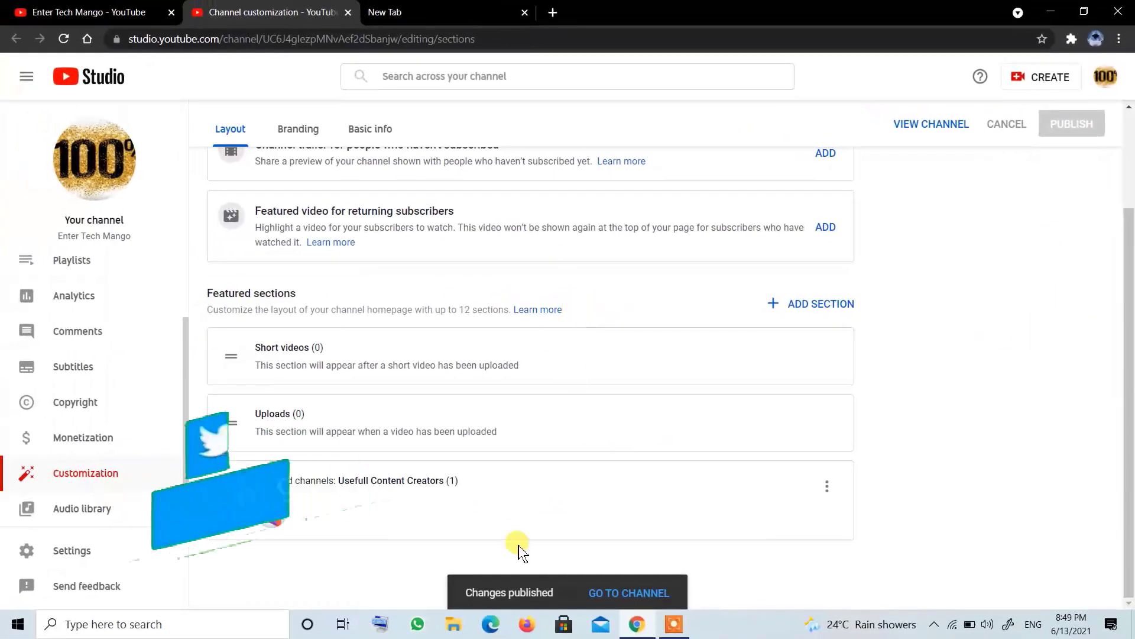
{"action": "scroll", "coordinate": [509, 233], "scroll_direction": "up", "scroll_amount": 2}
{"action": "scroll", "coordinate": [473, 177], "scroll_direction": "down", "scroll_amount": 1}
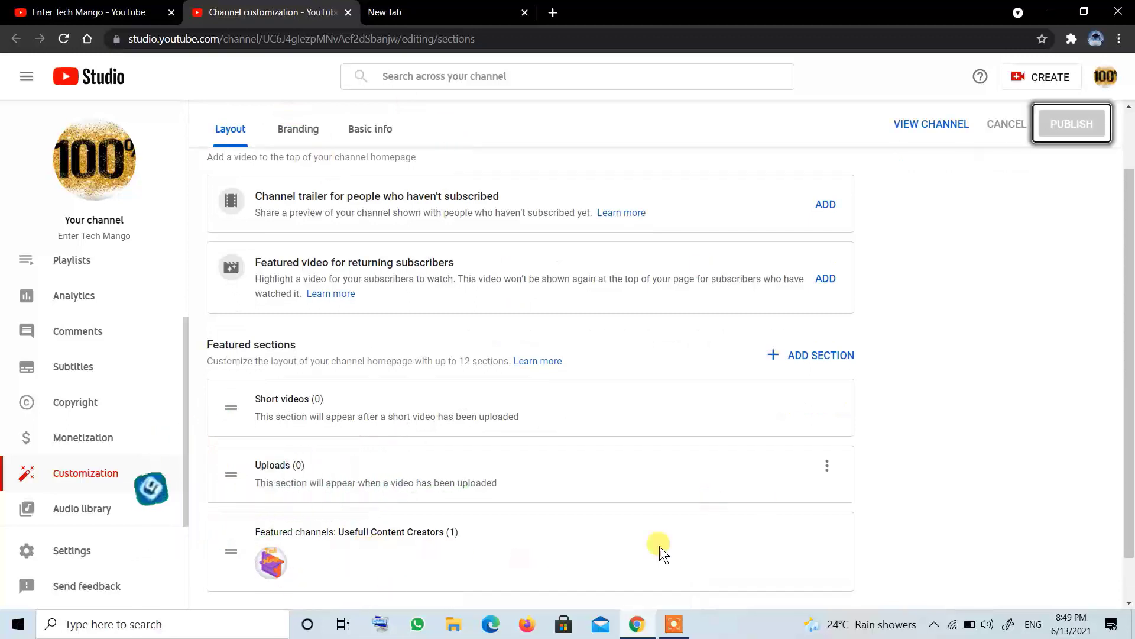
{"action": "left_click", "coordinate": [271, 560]}
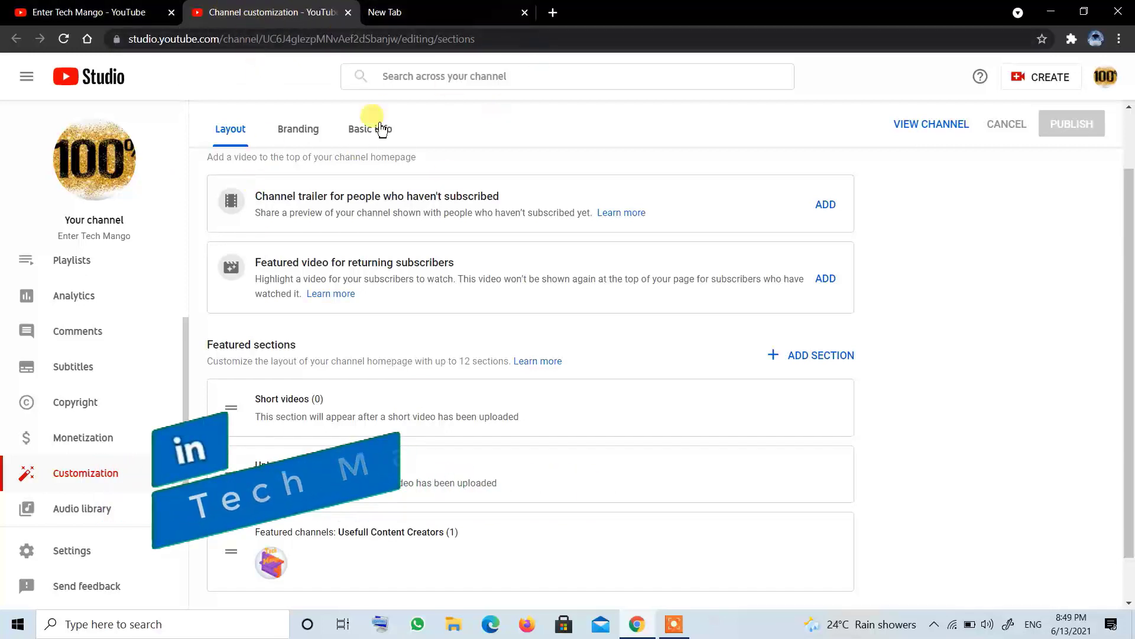
{"action": "scroll", "coordinate": [435, 154], "scroll_direction": "up", "scroll_amount": 2}
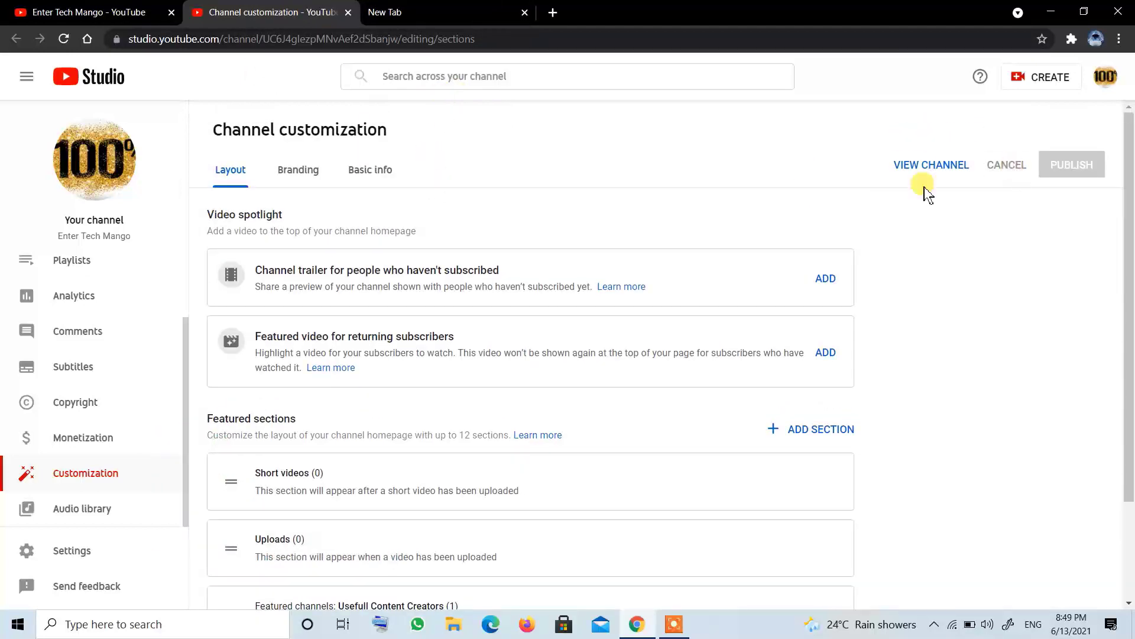
{"action": "scroll", "coordinate": [696, 289], "scroll_direction": "down", "scroll_amount": 2}
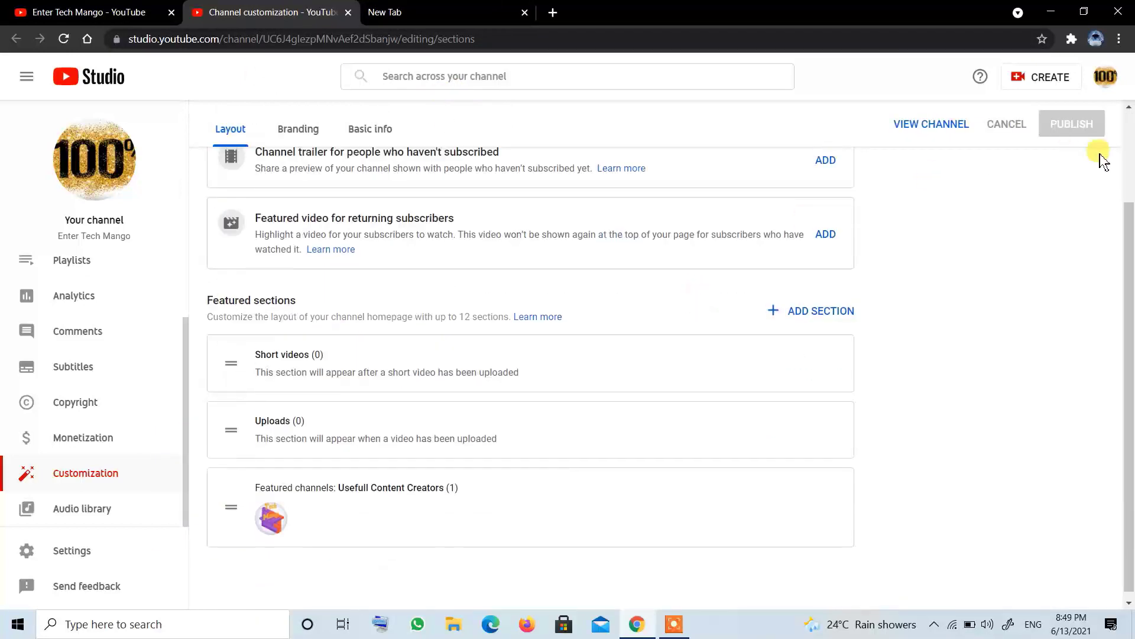
{"action": "scroll", "coordinate": [1065, 154], "scroll_direction": "up", "scroll_amount": 2}
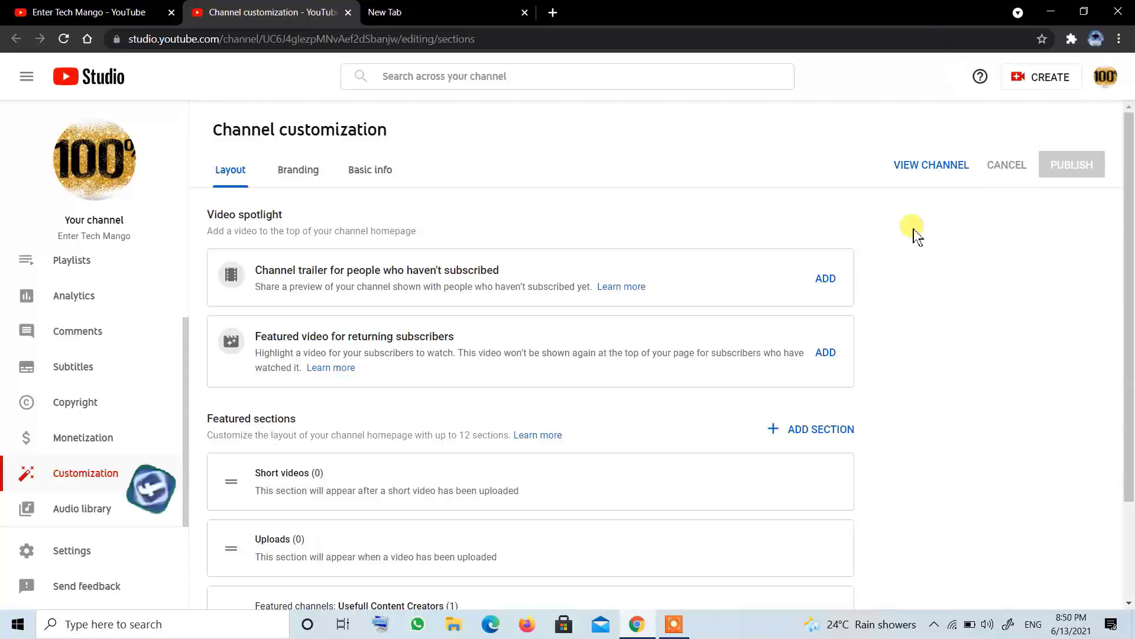
{"action": "scroll", "coordinate": [938, 300], "scroll_direction": "down", "scroll_amount": 2}
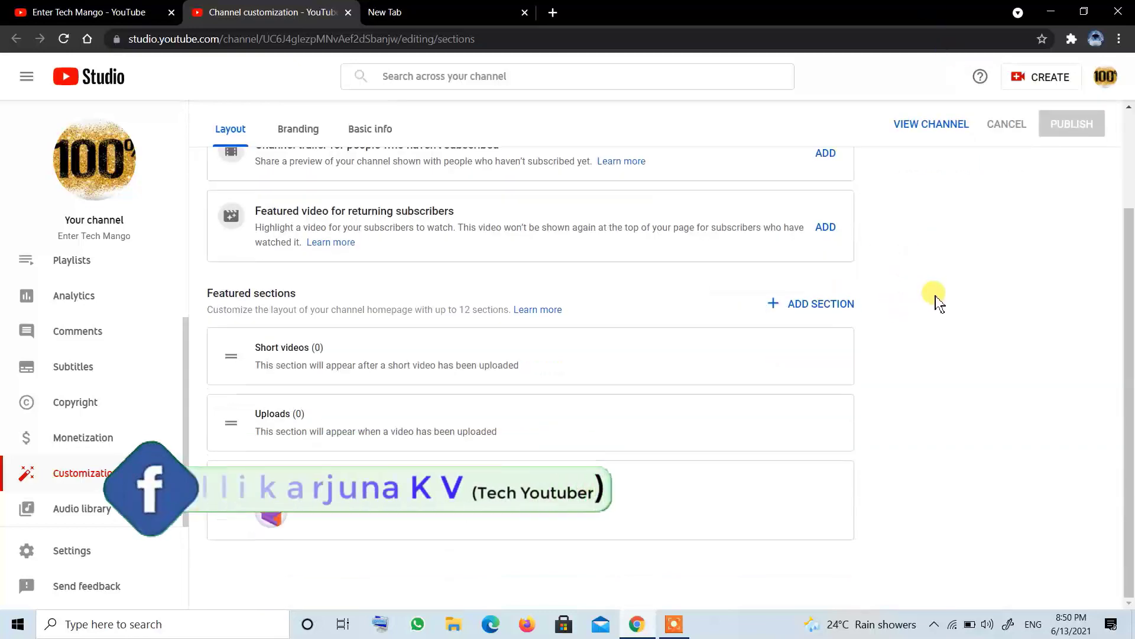
{"action": "scroll", "coordinate": [935, 301], "scroll_direction": "up", "scroll_amount": 1}
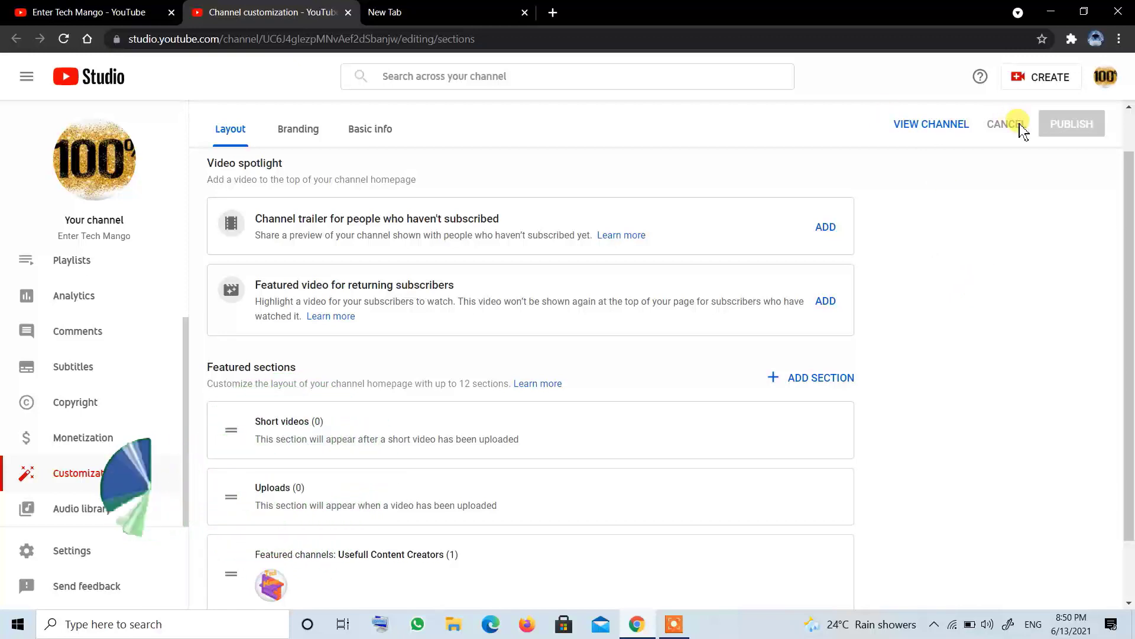
{"action": "left_click", "coordinate": [1116, 78]}
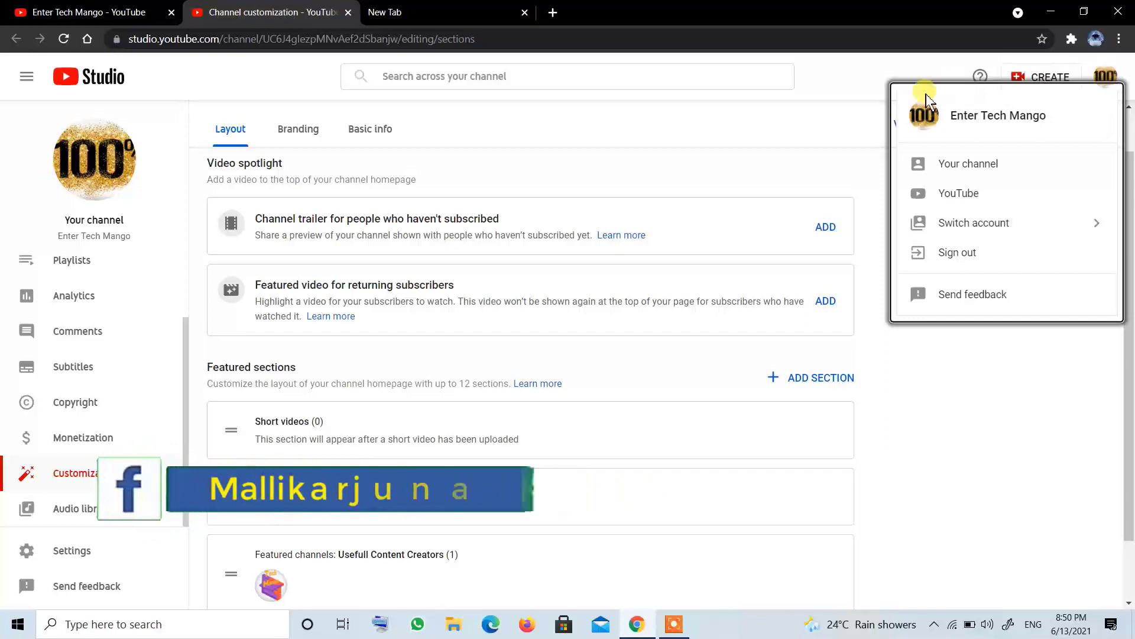
{"action": "left_click", "coordinate": [760, 126]}
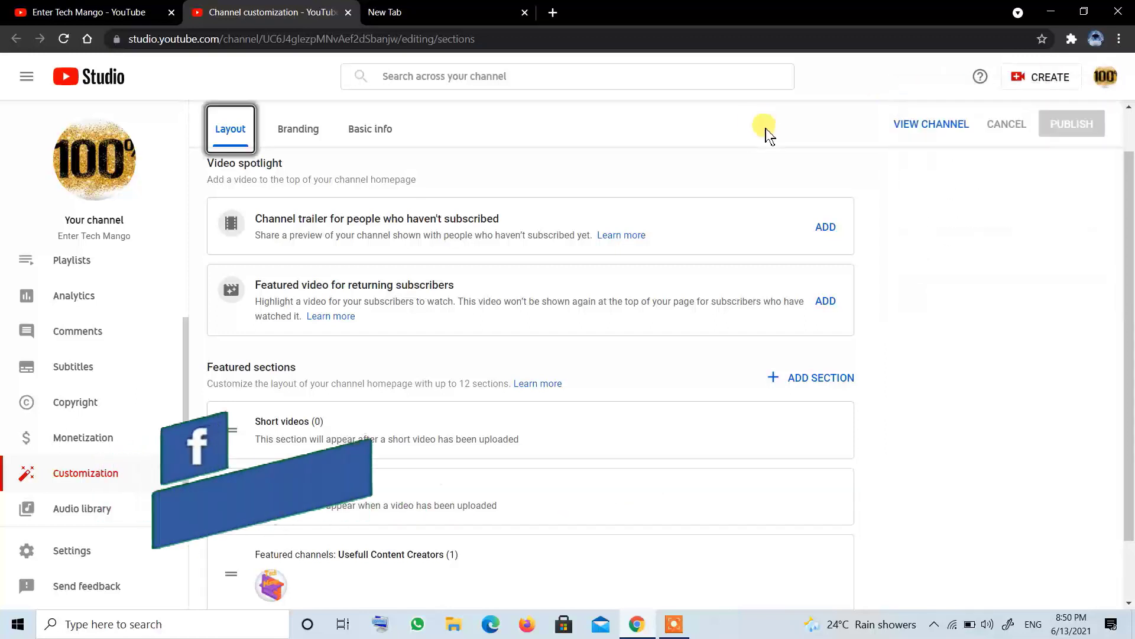